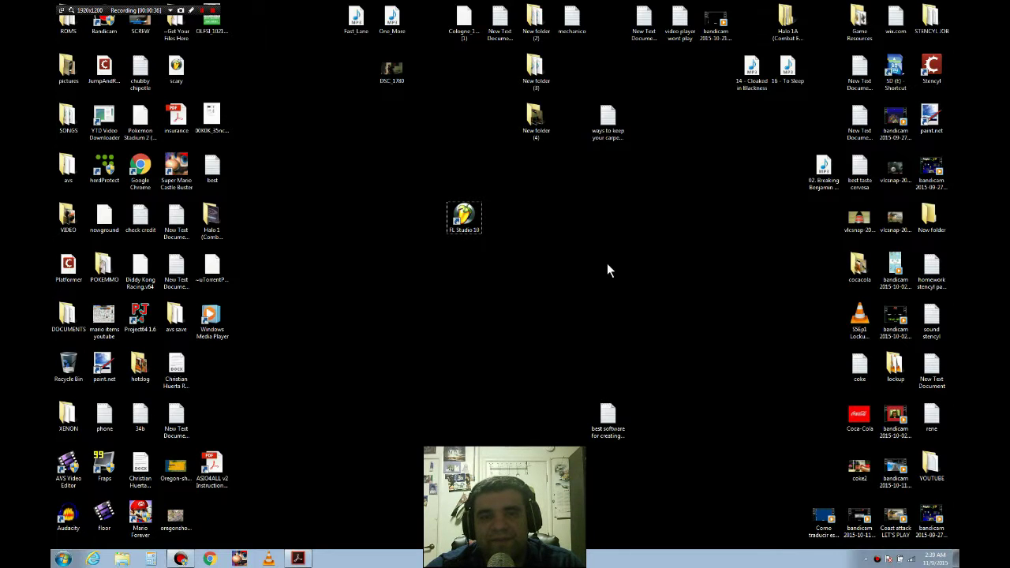
# Drag the FL Studio 10 desktop shortcut a little to the right.
pyautogui.moveTo(463, 228); pyautogui.dragTo(551, 233)
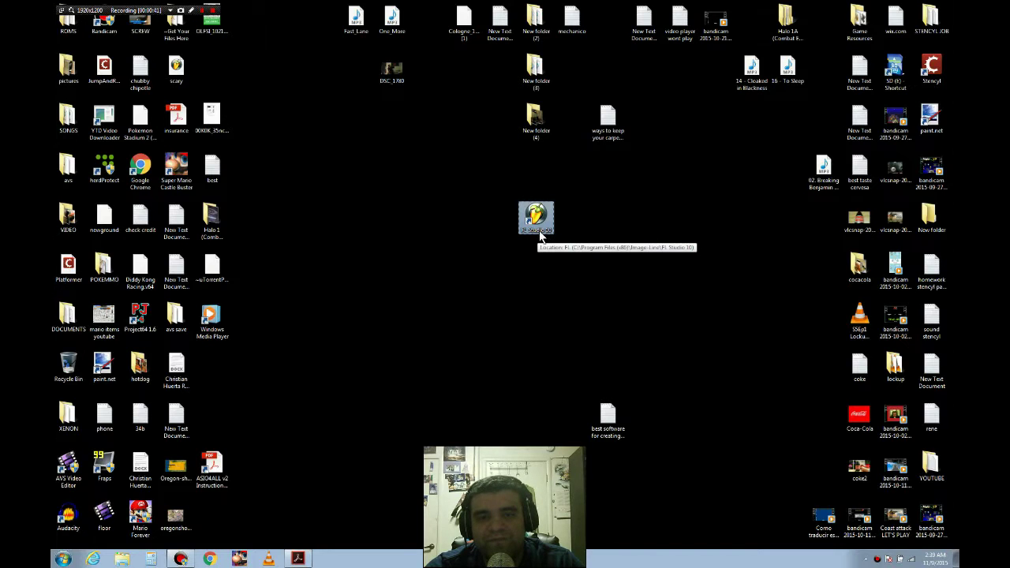
# Start a new FL Studio project, browse the File and Channels menus, and center the channel rack.
pyautogui.click(502, 260)
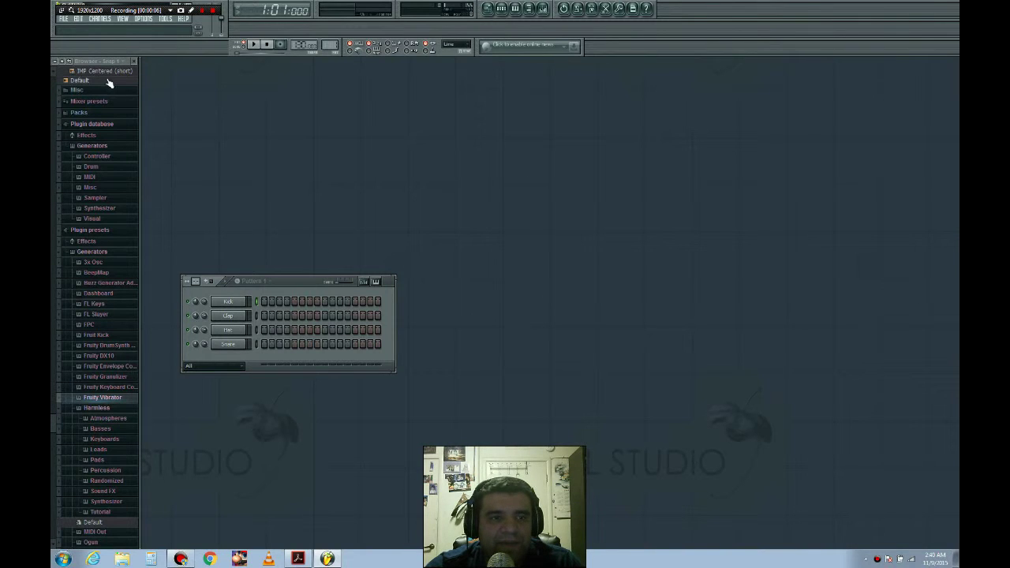
pyautogui.click(66, 19)
pyautogui.click(100, 19)
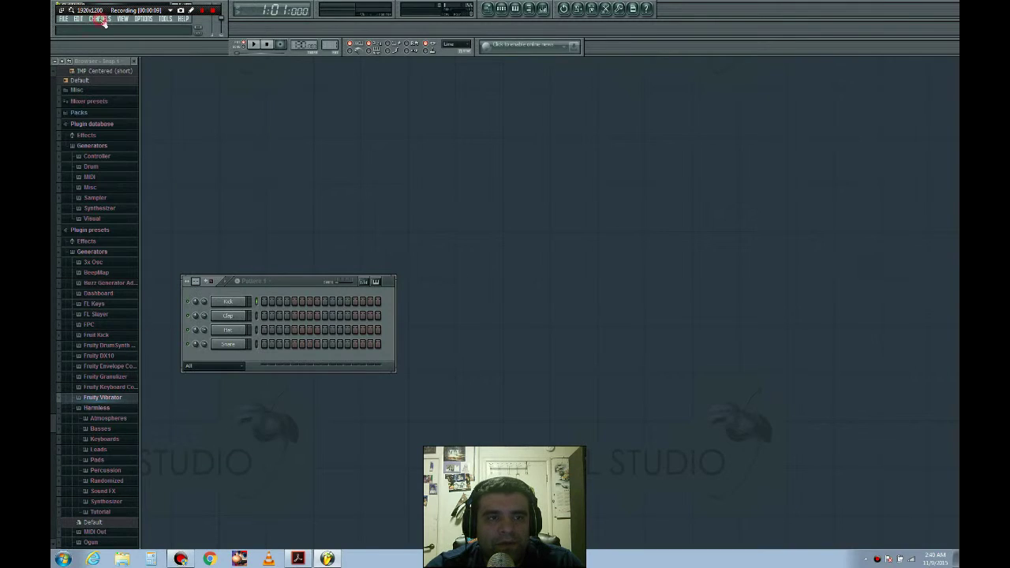
pyautogui.click(65, 19)
pyautogui.click(66, 19)
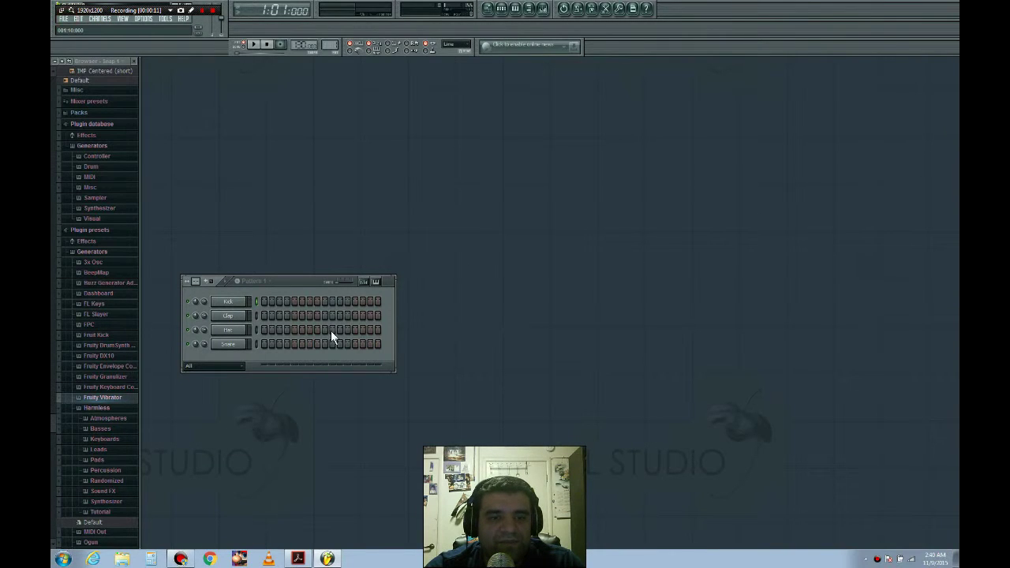
pyautogui.moveTo(297, 279); pyautogui.dragTo(468, 152)
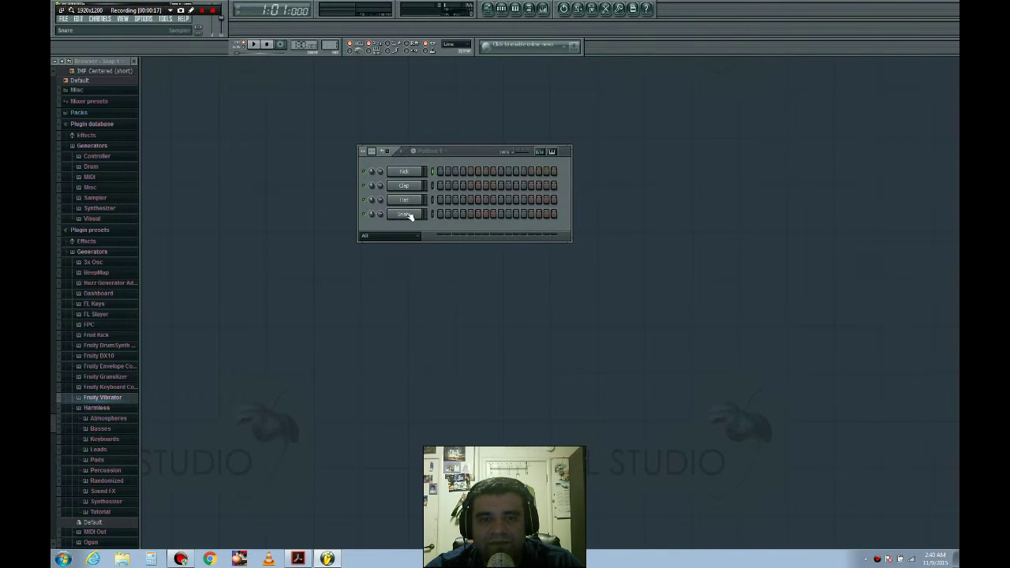
# Open the Kick channel in the piano roll from its right-click menu.
pyautogui.rightClick(416, 175)
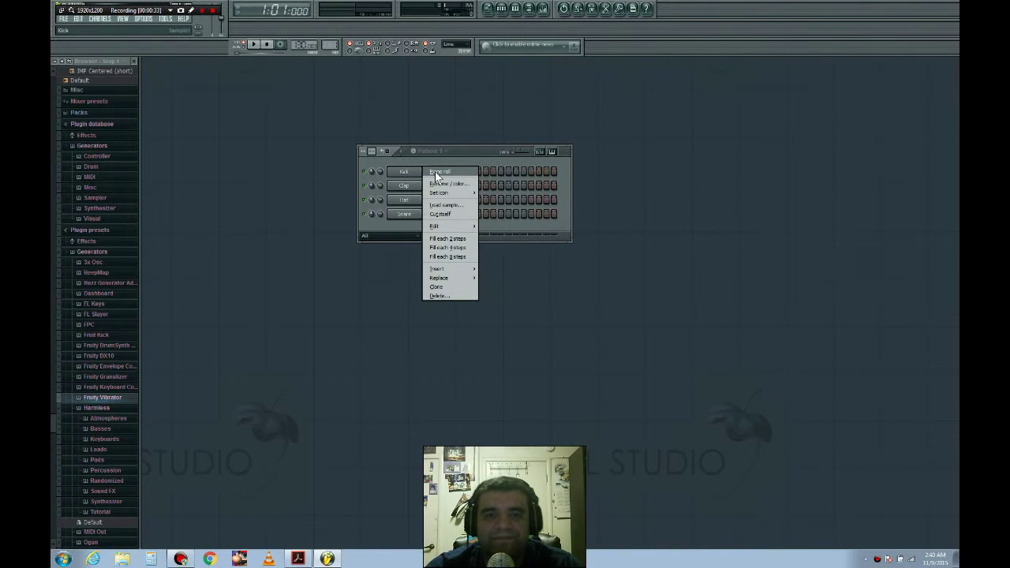
pyautogui.click(435, 172)
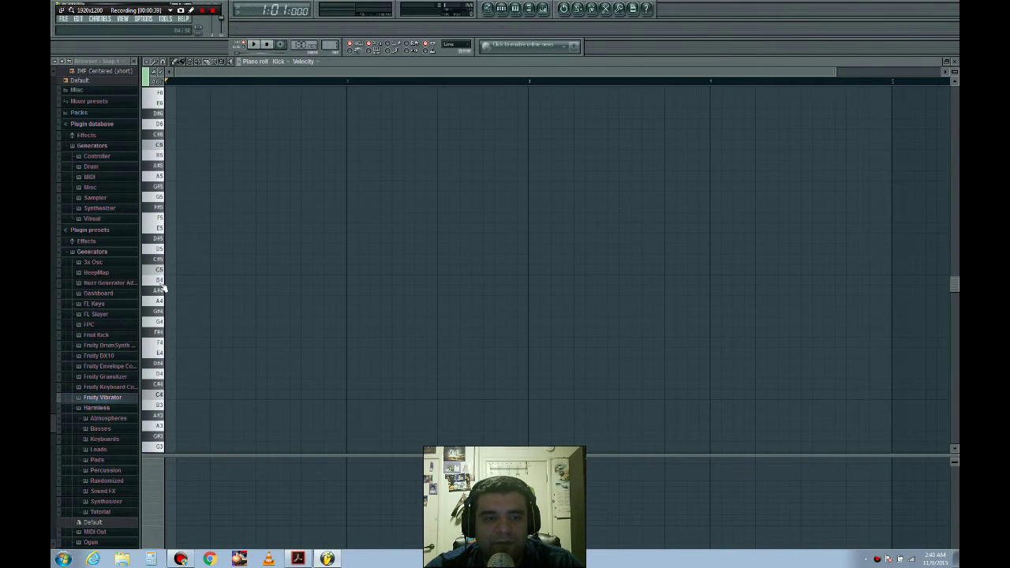
# Preview pitches from B4 up to F6 on the piano-roll keyboard.
pyautogui.click(158, 280)
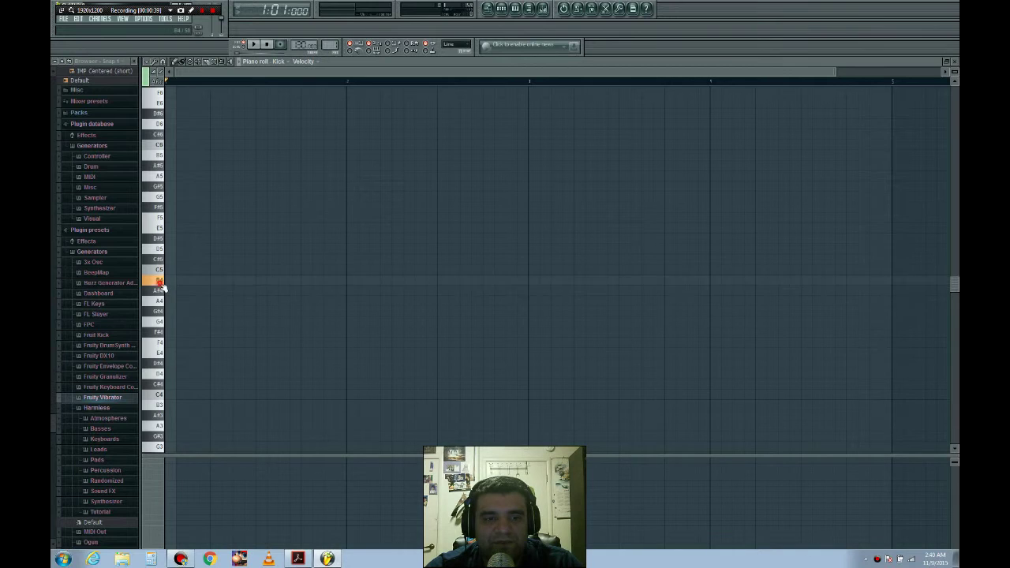
pyautogui.click(159, 197)
pyautogui.click(157, 123)
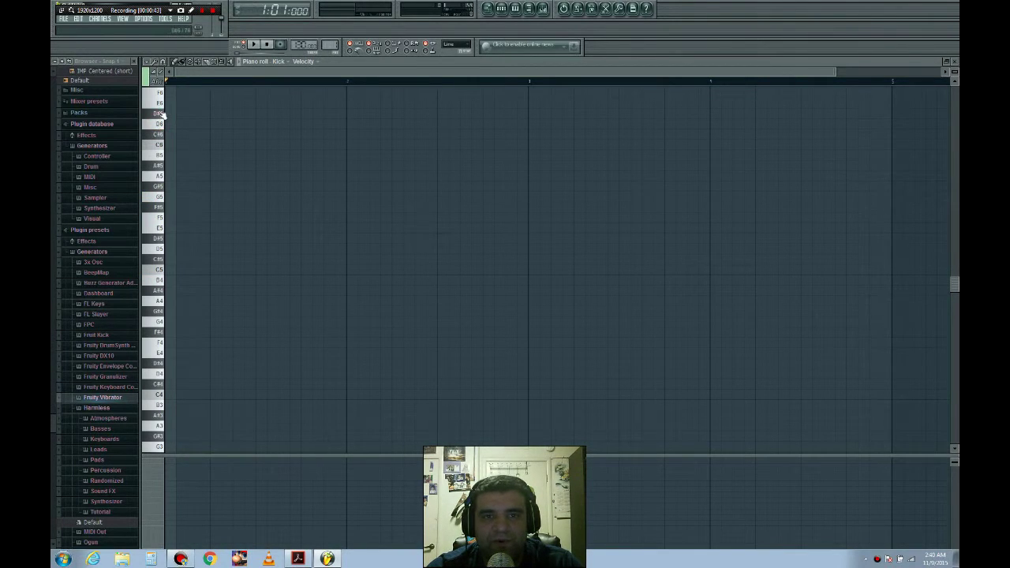
pyautogui.click(158, 102)
pyautogui.click(157, 186)
pyautogui.click(157, 247)
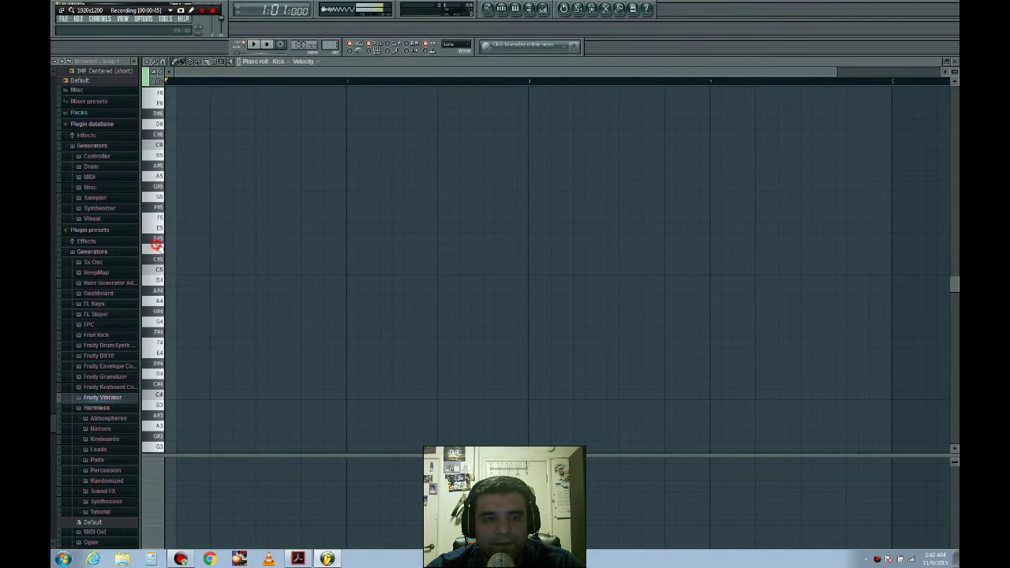
pyautogui.click(157, 277)
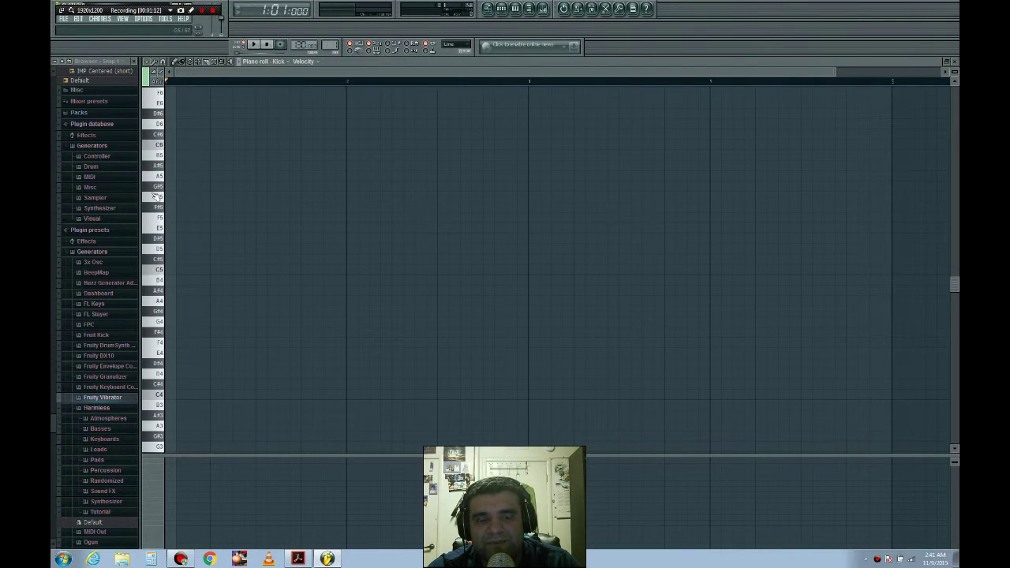
# Preview lower keys, then place the first note on B5 at the pattern start.
pyautogui.click(157, 224)
pyautogui.click(156, 260)
pyautogui.click(155, 288)
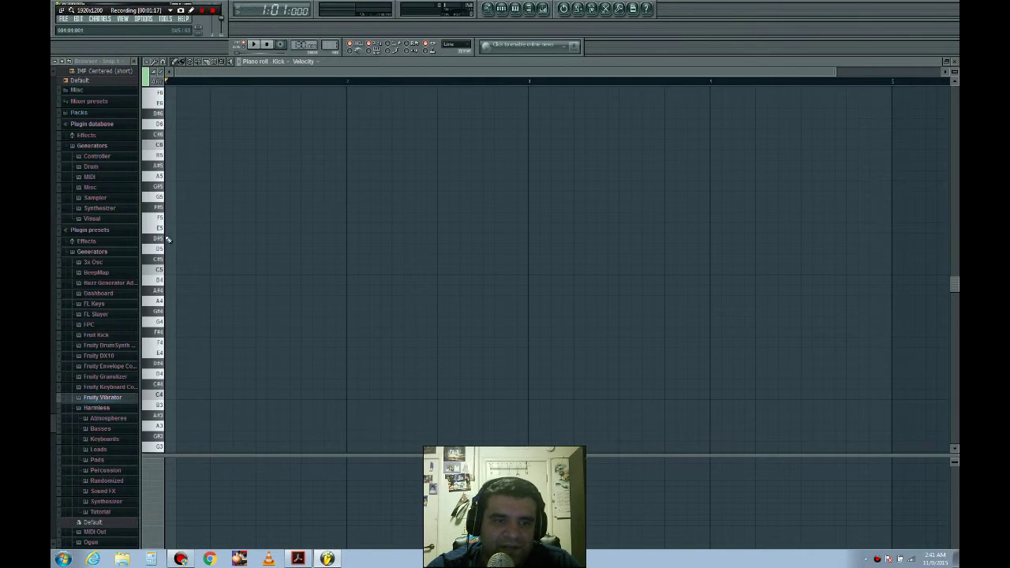
pyautogui.click(159, 237)
pyautogui.click(159, 161)
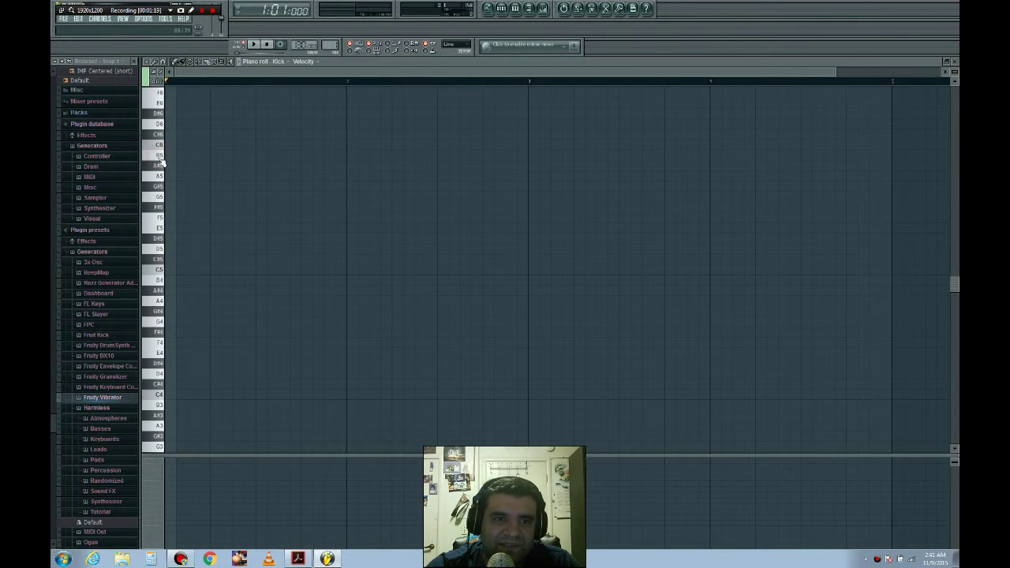
pyautogui.click(183, 154)
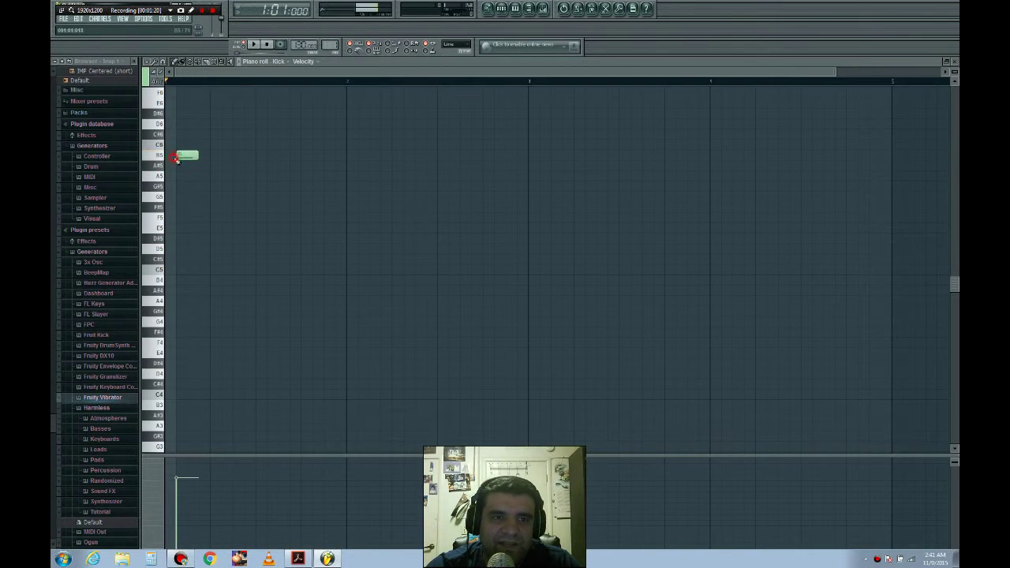
# Add F#5, B5 and G5 notes after the first B5.
pyautogui.click(224, 208)
pyautogui.click(283, 154)
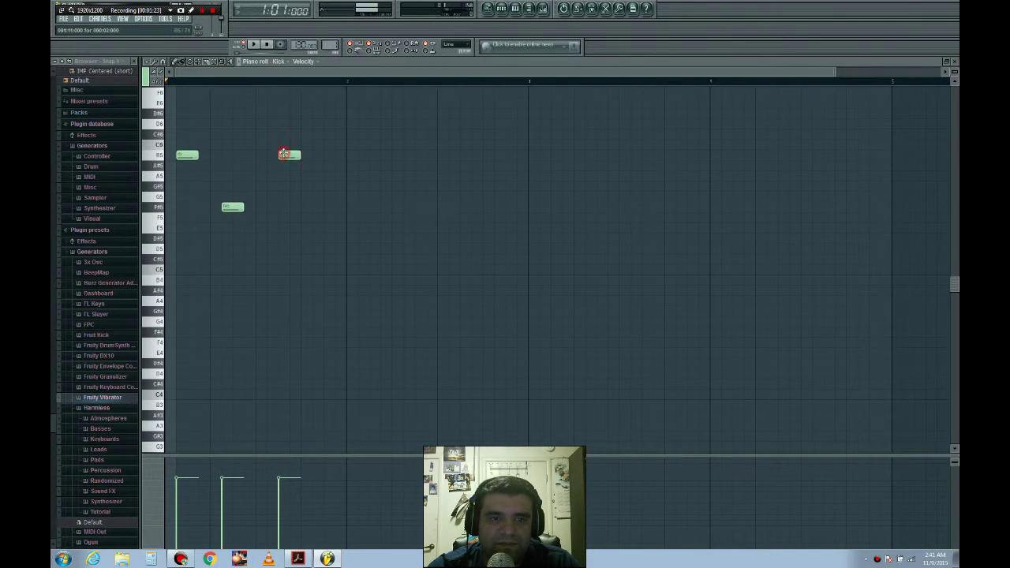
pyautogui.click(338, 198)
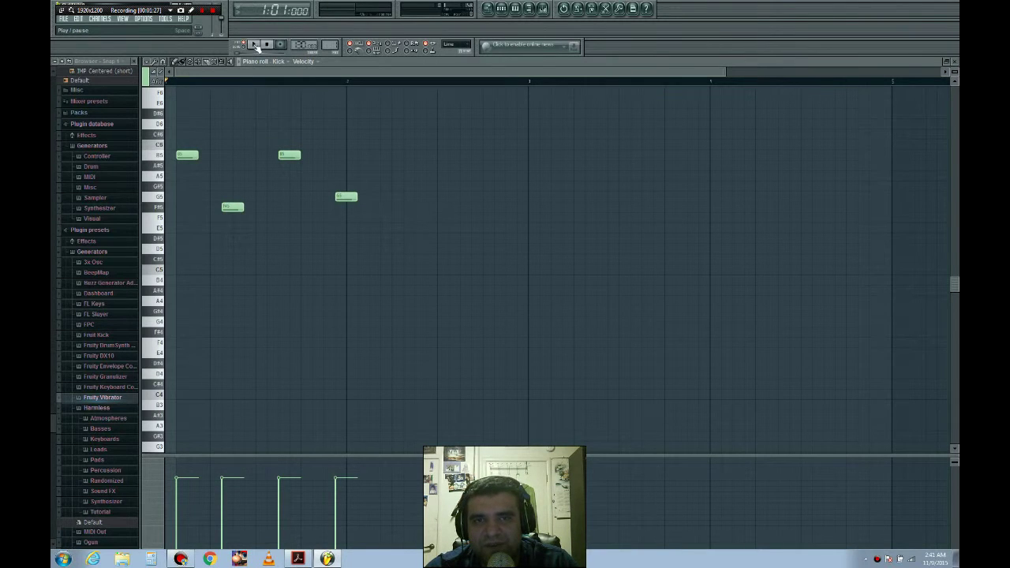
# Play the melody, shift the second B5 and the G5 earlier, then stop playback.
pyautogui.click(255, 46)
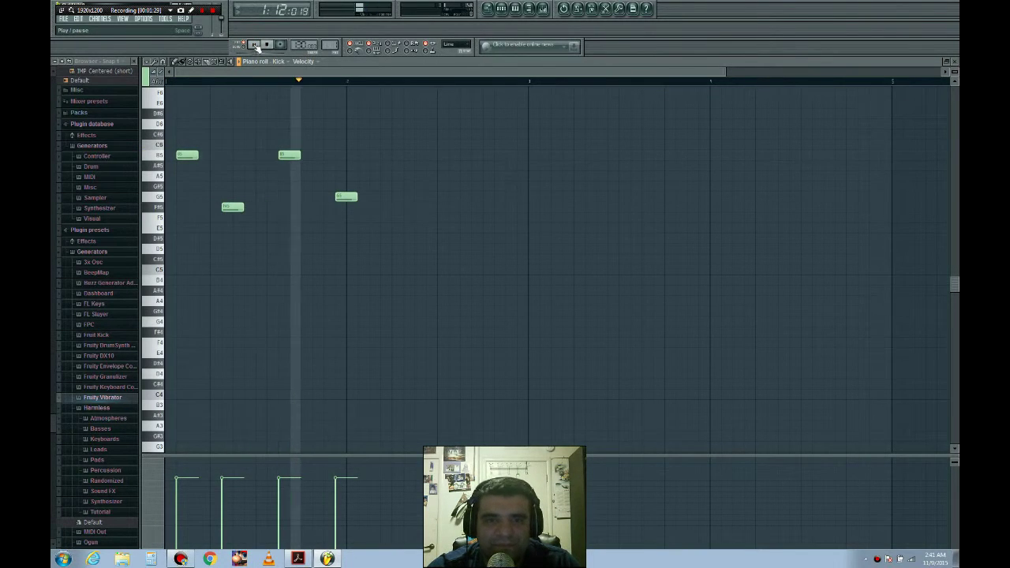
pyautogui.moveTo(289, 155); pyautogui.dragTo(268, 157)
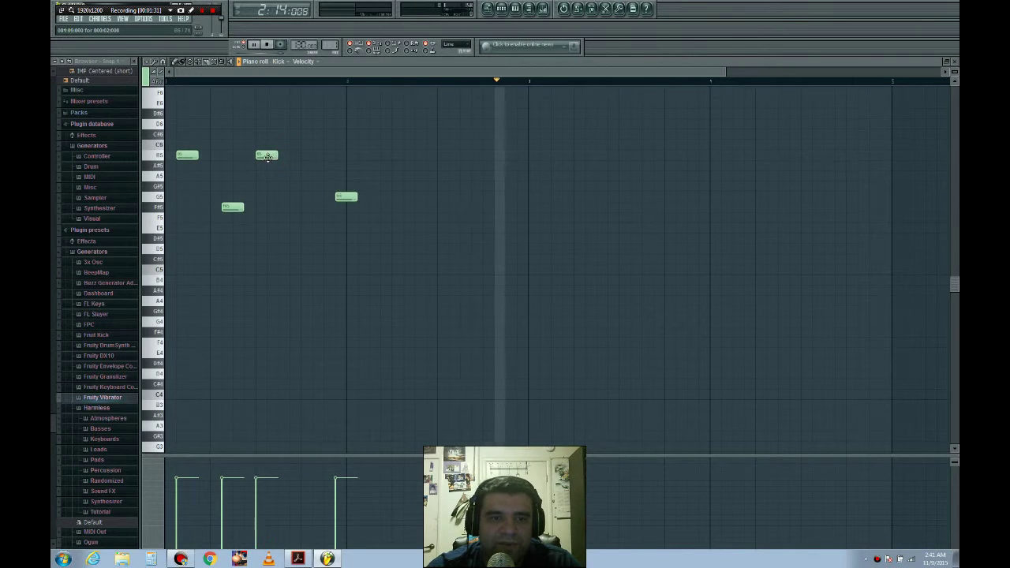
pyautogui.moveTo(349, 197); pyautogui.dragTo(300, 198)
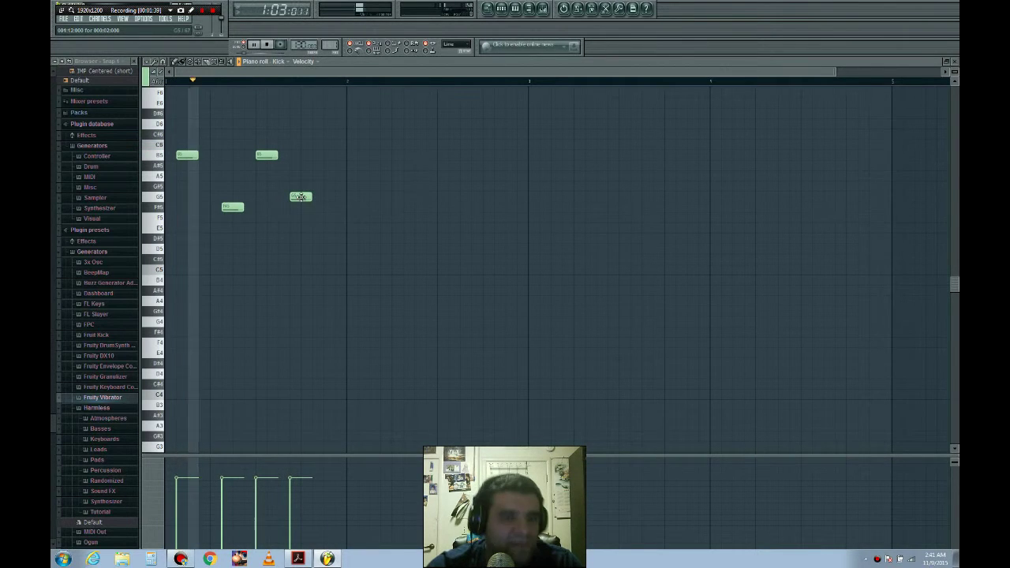
pyautogui.press('space')
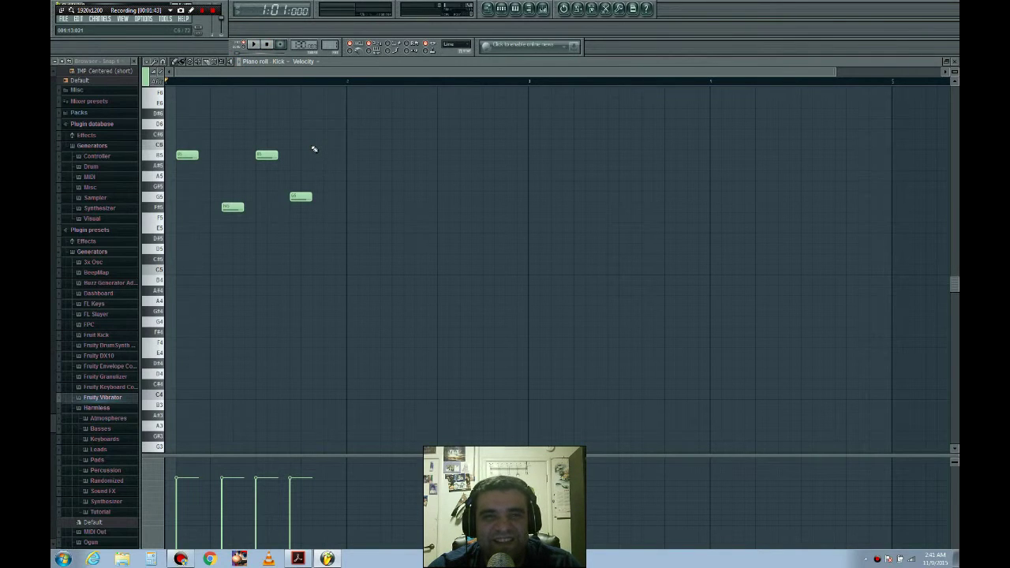
# Add a Harmless synth channel from the Channels menu.
pyautogui.click(105, 22)
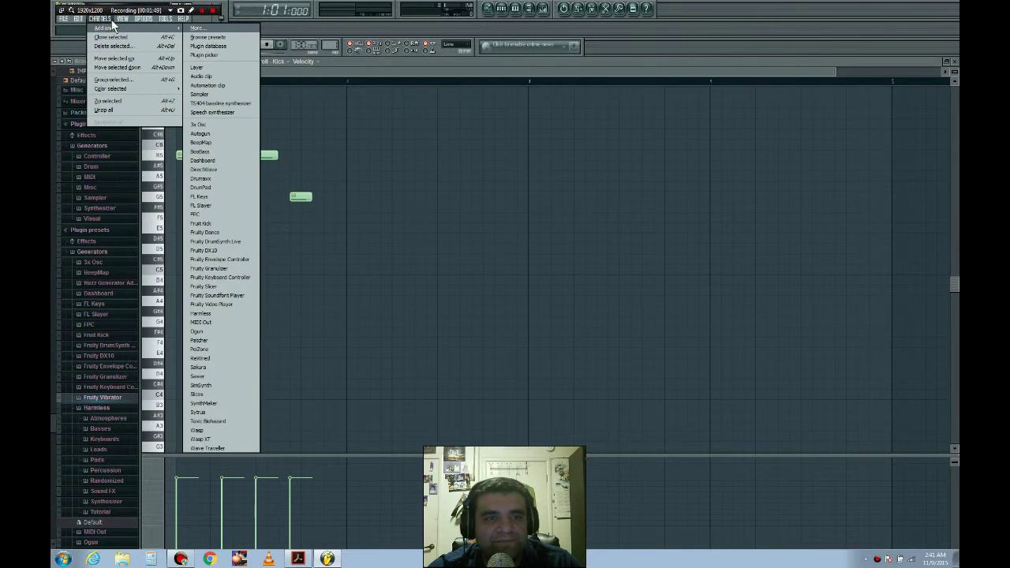
pyautogui.press('Right')
pyautogui.click(103, 22)
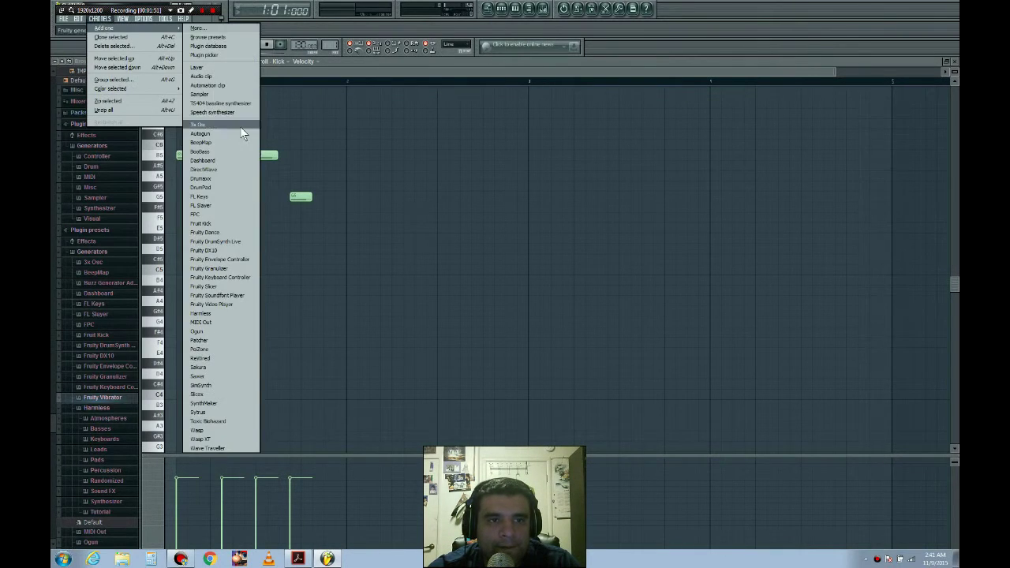
pyautogui.click(221, 313)
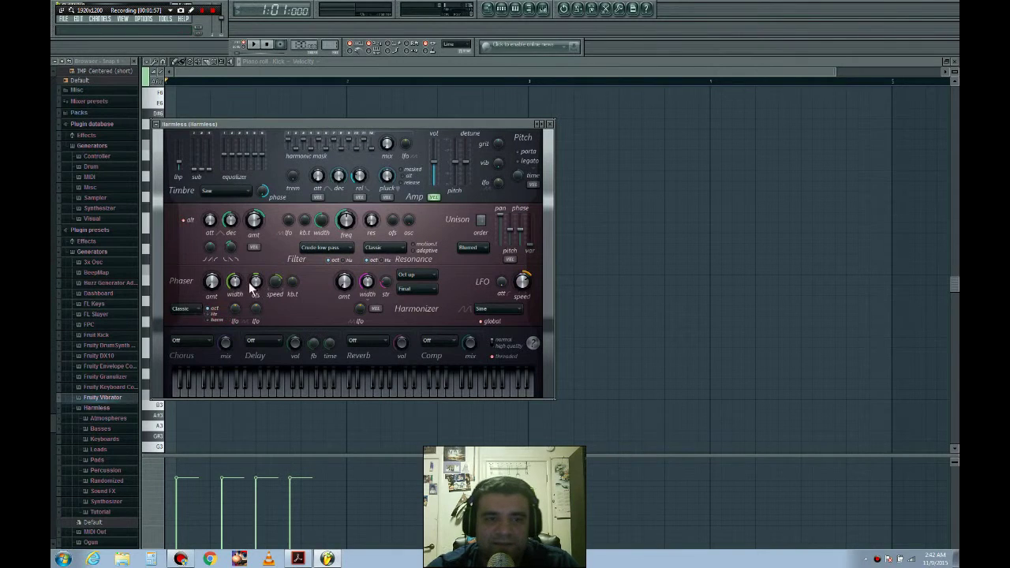
# Play a few notes on the Harmless keyboard, then open its piano roll.
pyautogui.click(297, 385)
pyautogui.click(320, 387)
pyautogui.click(356, 387)
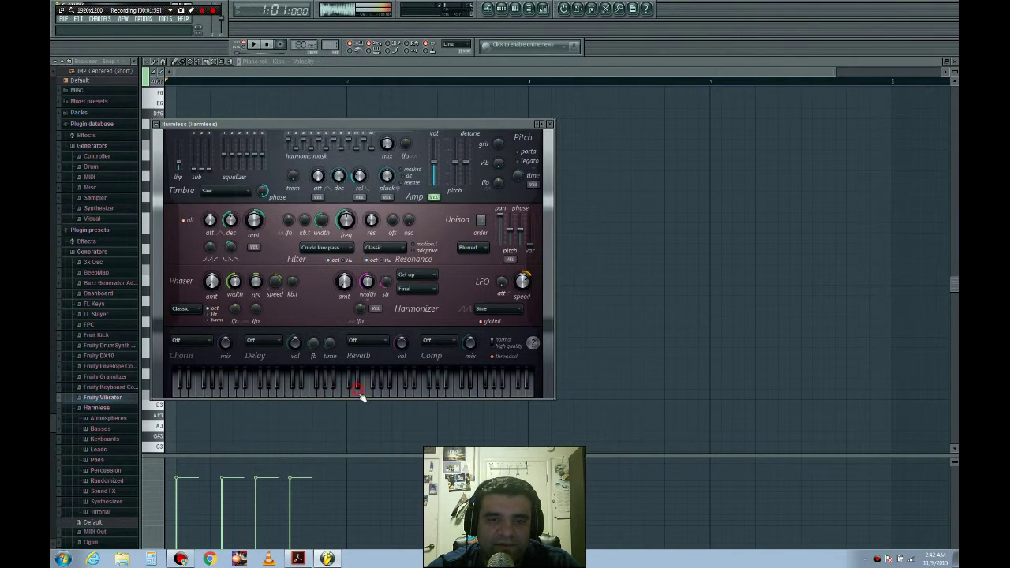
pyautogui.click(391, 386)
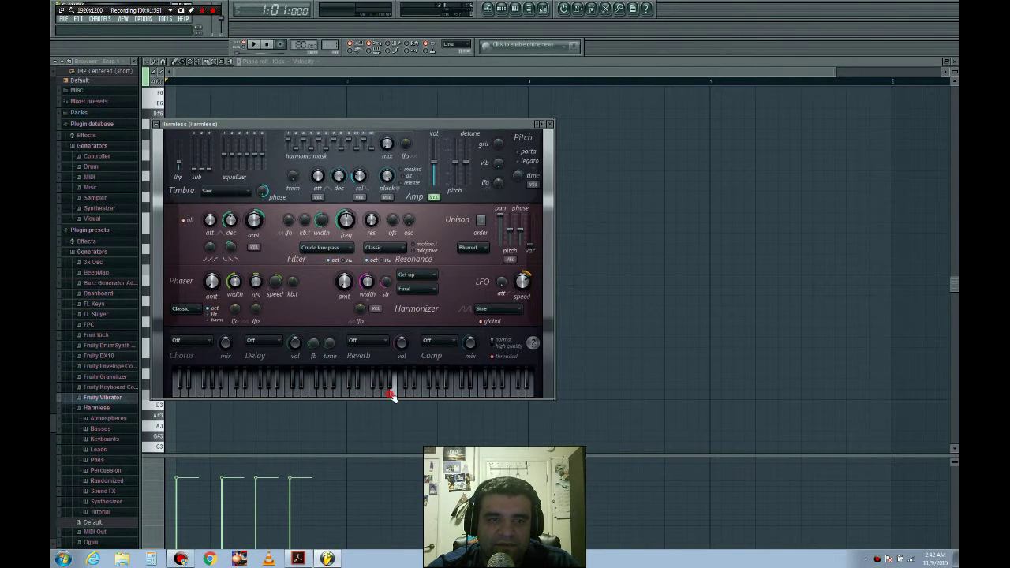
pyautogui.click(156, 124)
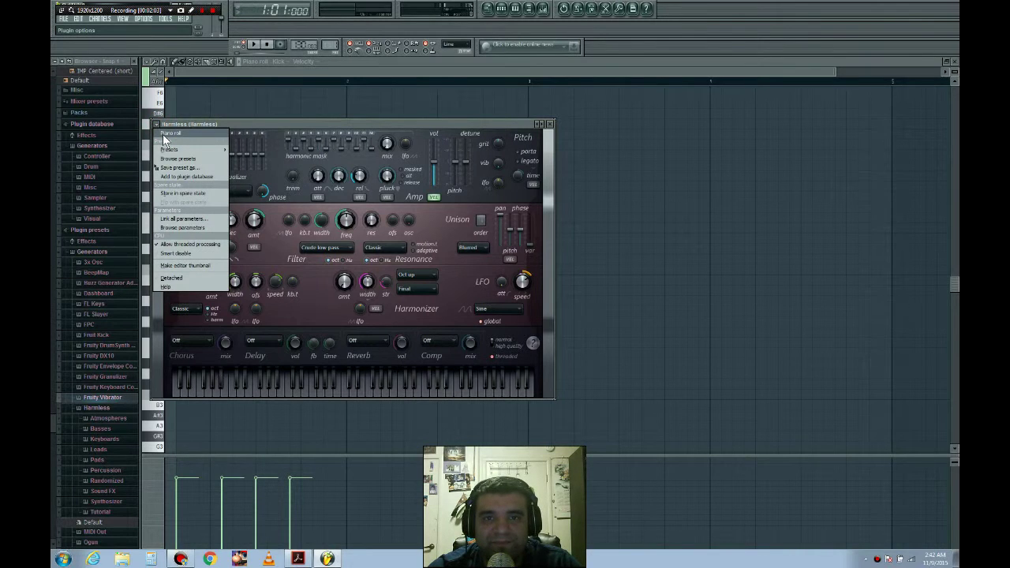
pyautogui.click(162, 135)
# Preview notes between C4 and F6 on the piano-roll keyboard.
pyautogui.click(158, 261)
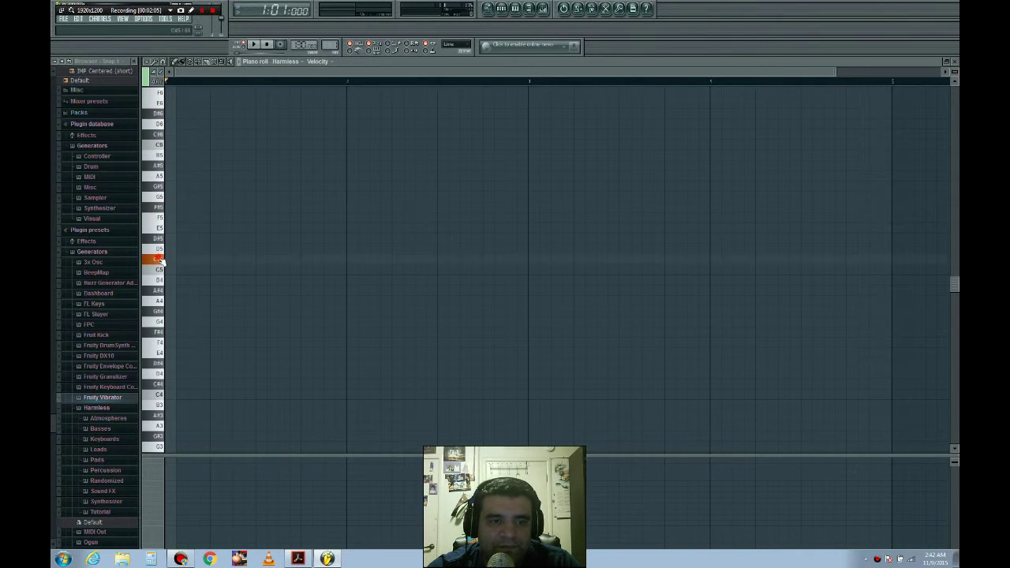
pyautogui.click(158, 323)
pyautogui.click(158, 378)
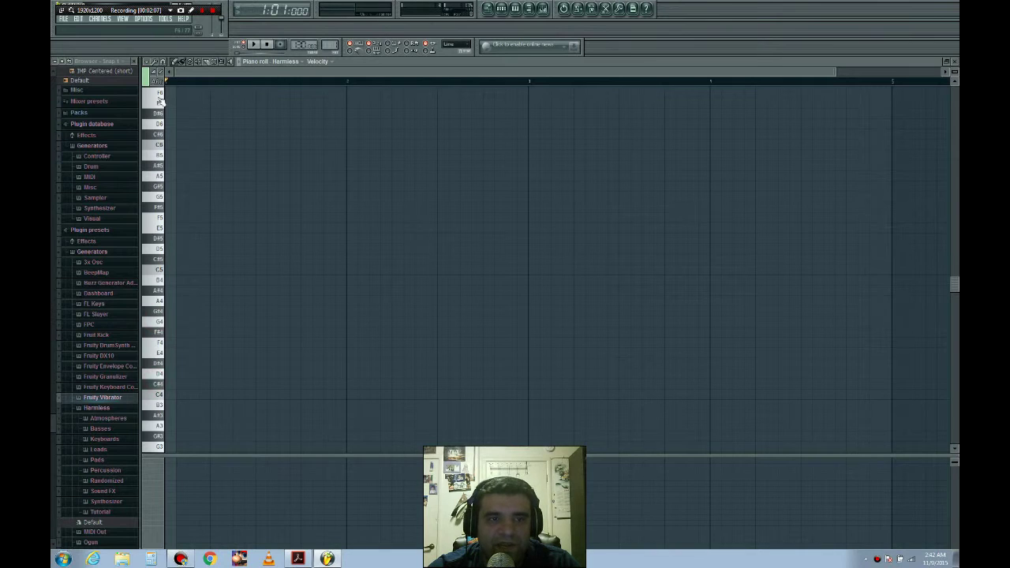
pyautogui.click(159, 101)
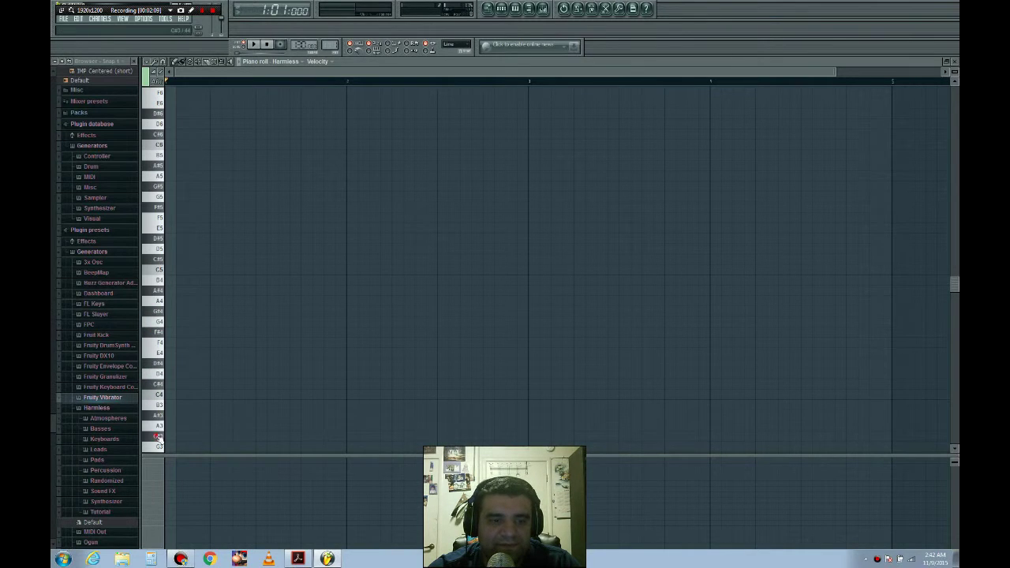
pyautogui.click(158, 399)
pyautogui.click(158, 322)
# Draw D#4 at the bar start, then E4, F#4, G4 and a longer D#4.
pyautogui.click(204, 363)
pyautogui.moveTo(224, 360); pyautogui.dragTo(190, 362)
pyautogui.click(230, 352)
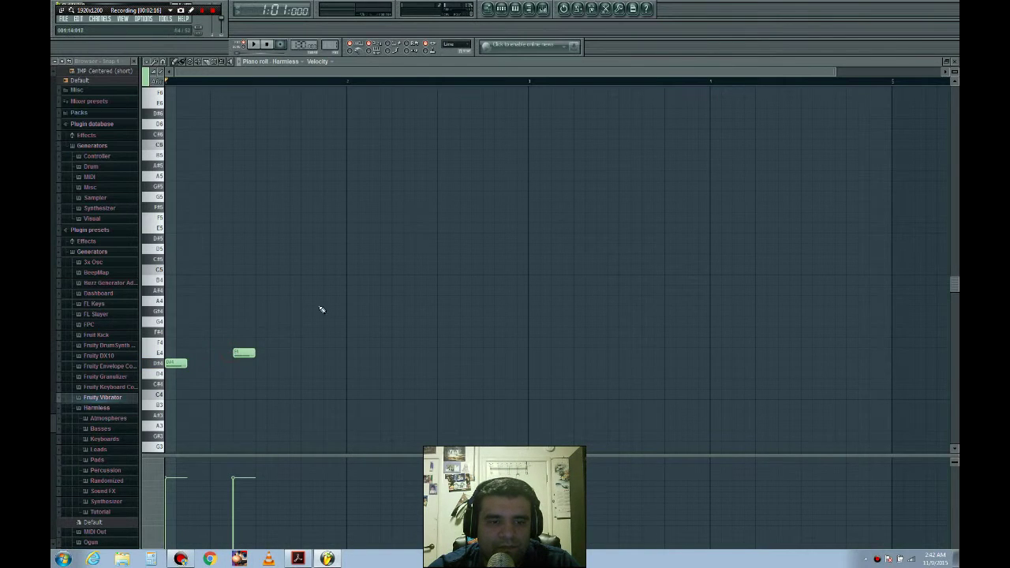
pyautogui.click(277, 332)
pyautogui.click(319, 326)
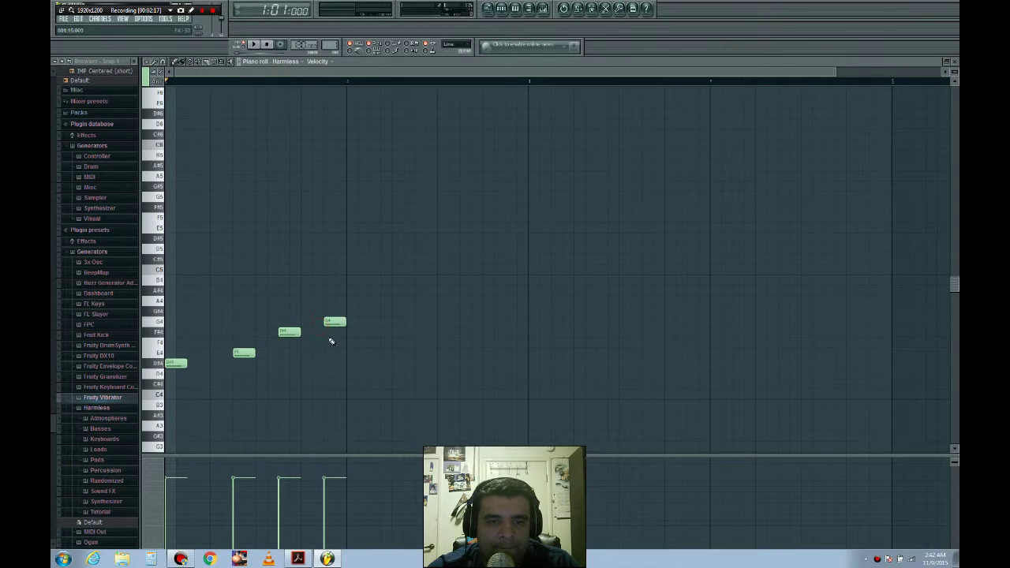
pyautogui.click(352, 363)
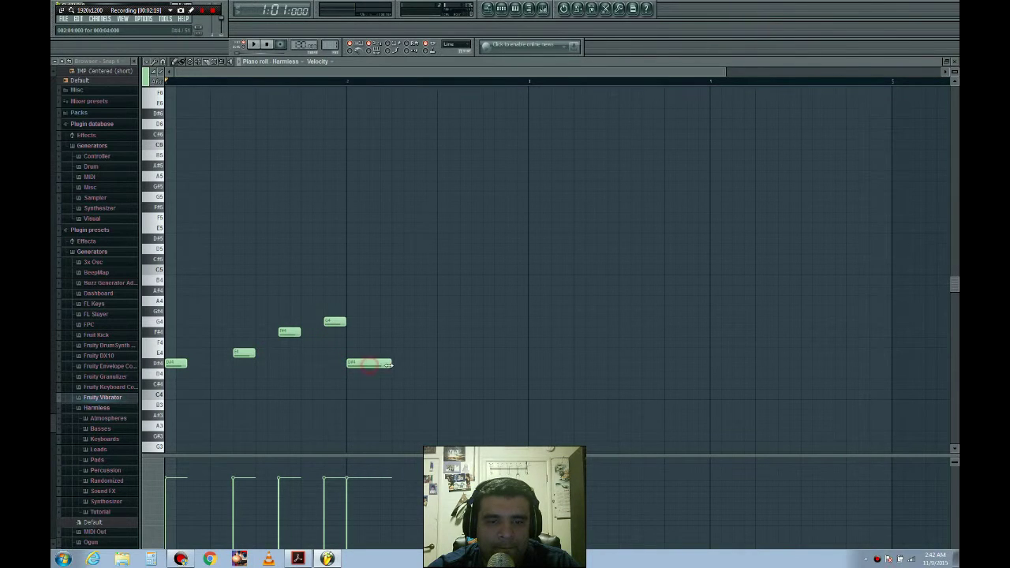
# Play the melody, delete the trailing D#4 and the G4, then stop playback.
pyautogui.click(252, 45)
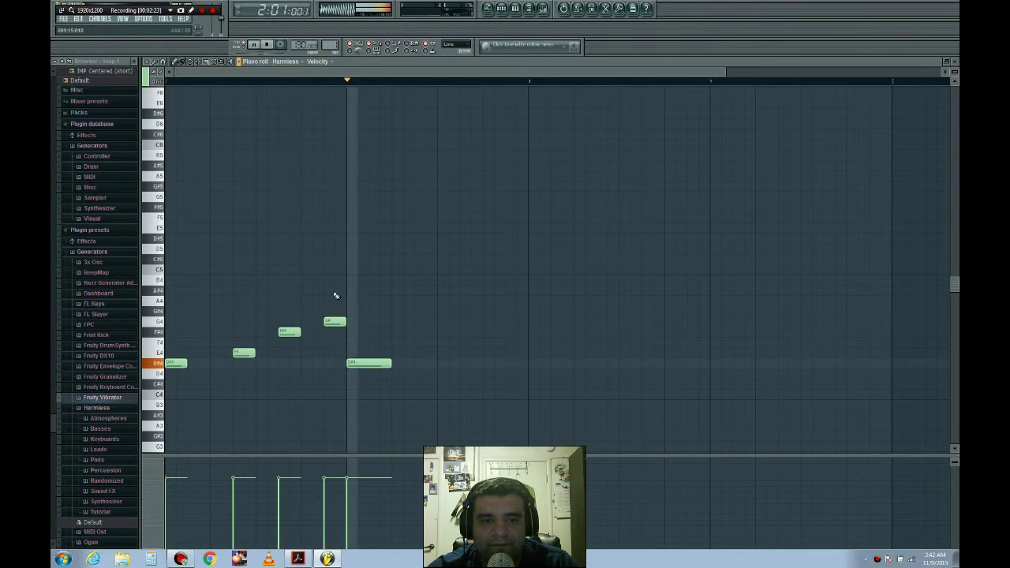
pyautogui.rightClick(357, 364)
pyautogui.rightClick(338, 322)
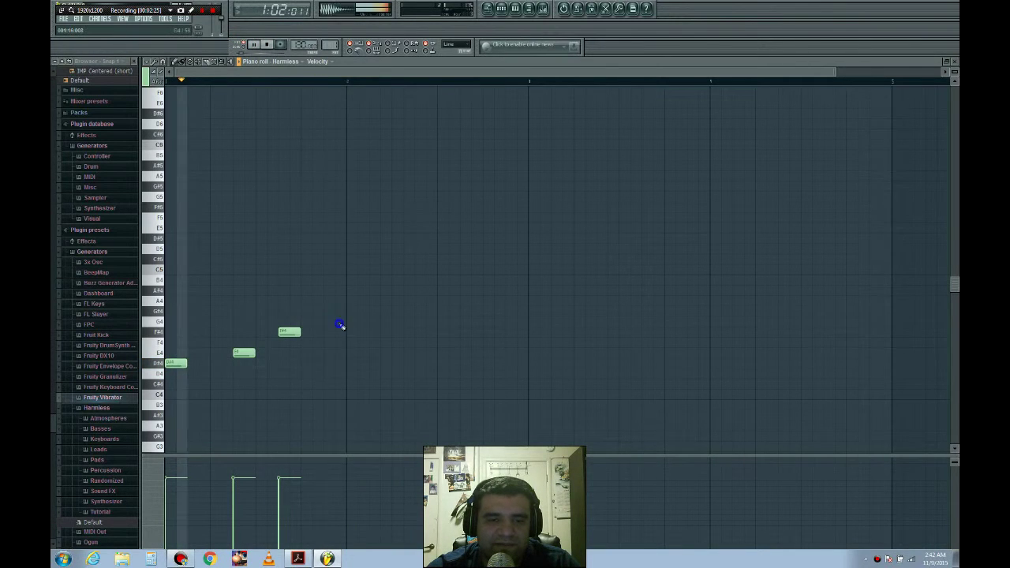
pyautogui.press('space')
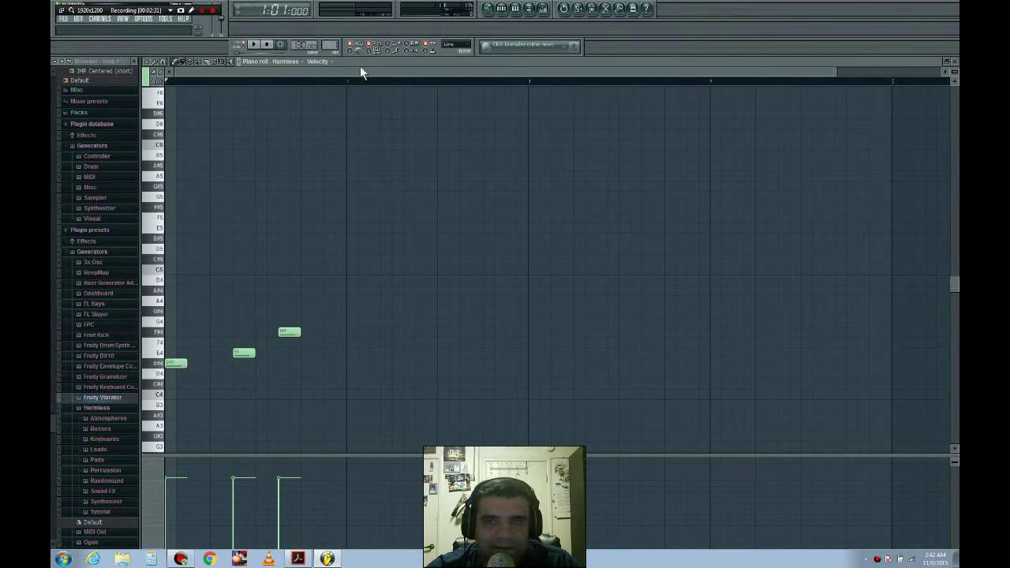
# Close the piano roll and Harmless window, then delete the Harmless channel.
pyautogui.click(955, 60)
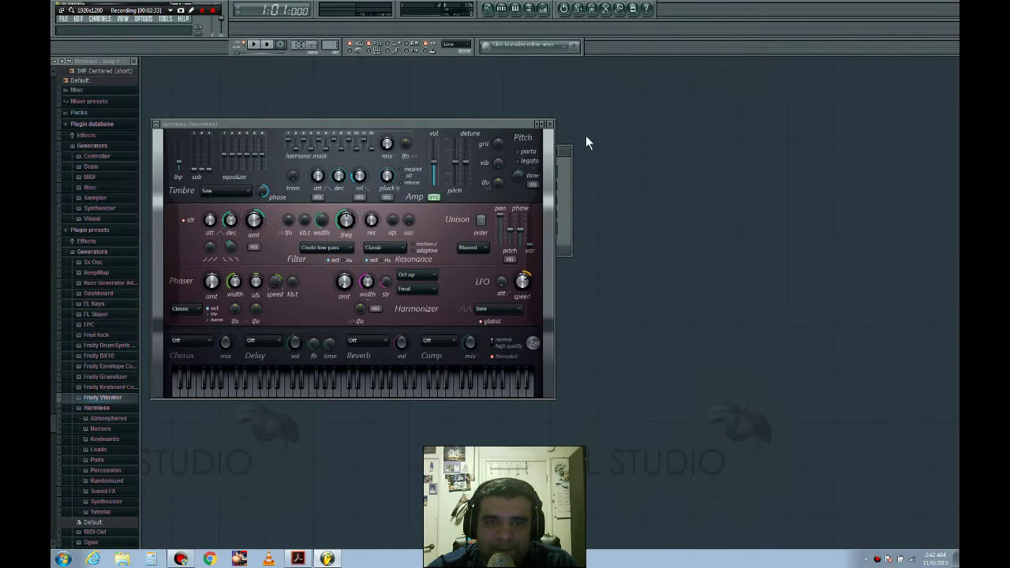
pyautogui.click(553, 126)
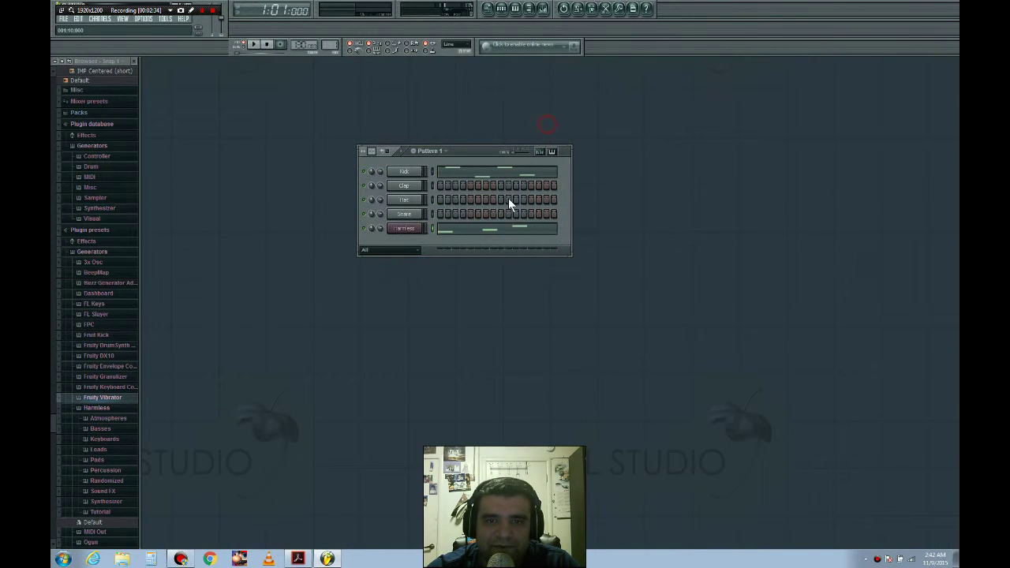
pyautogui.rightClick(406, 230)
pyautogui.click(439, 343)
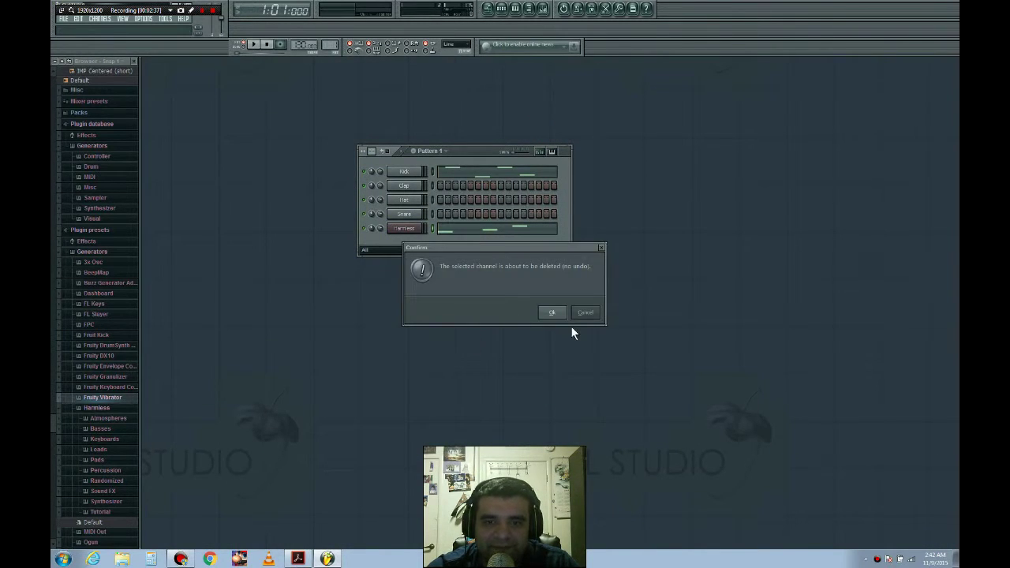
pyautogui.click(552, 313)
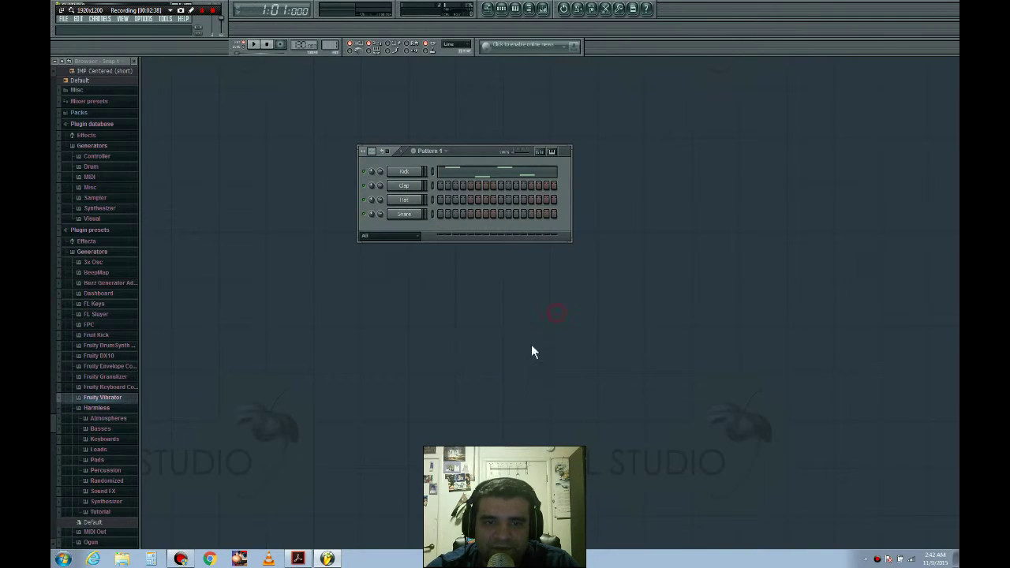
# Expand the Fruit Kick presets in the browser and select the Classic preset.
pyautogui.click(97, 336)
pyautogui.click(98, 348)
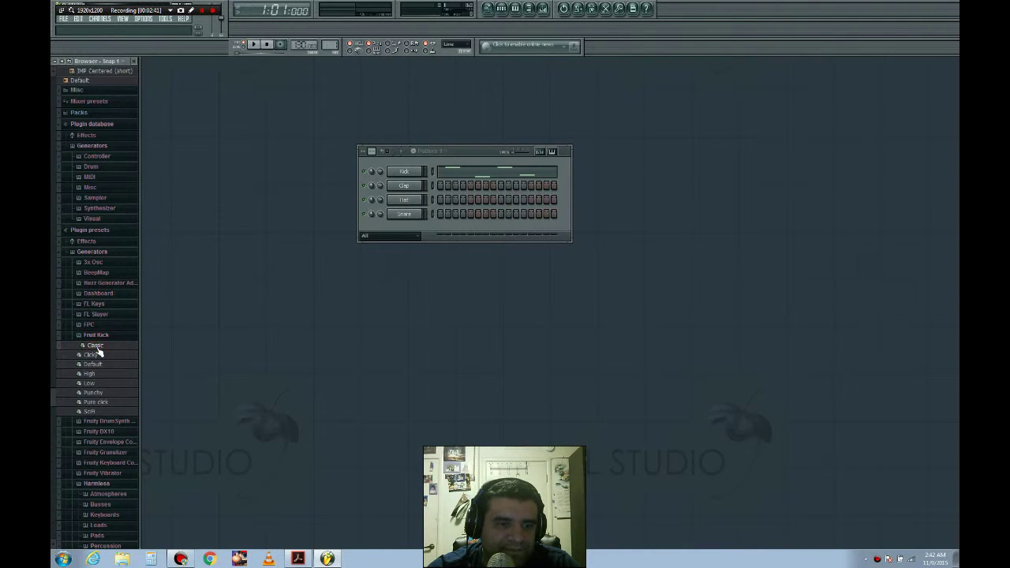
pyautogui.rightClick(114, 348)
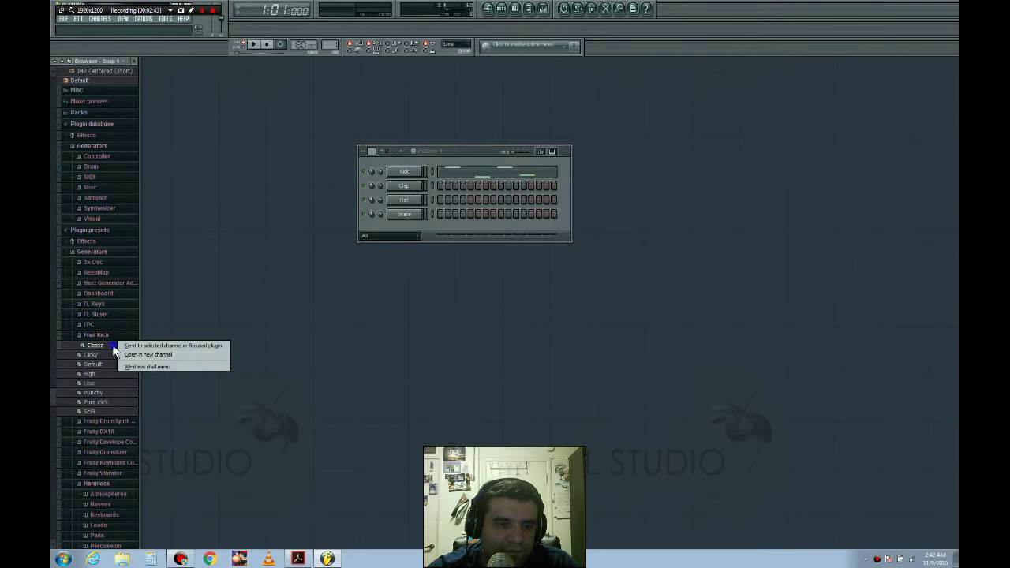
pyautogui.click(185, 297)
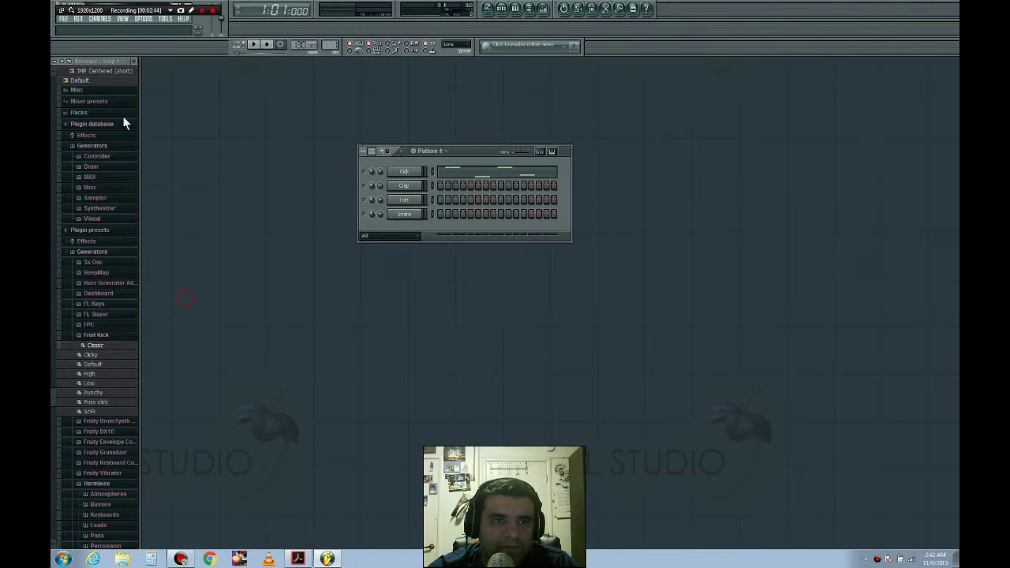
pyautogui.click(91, 18)
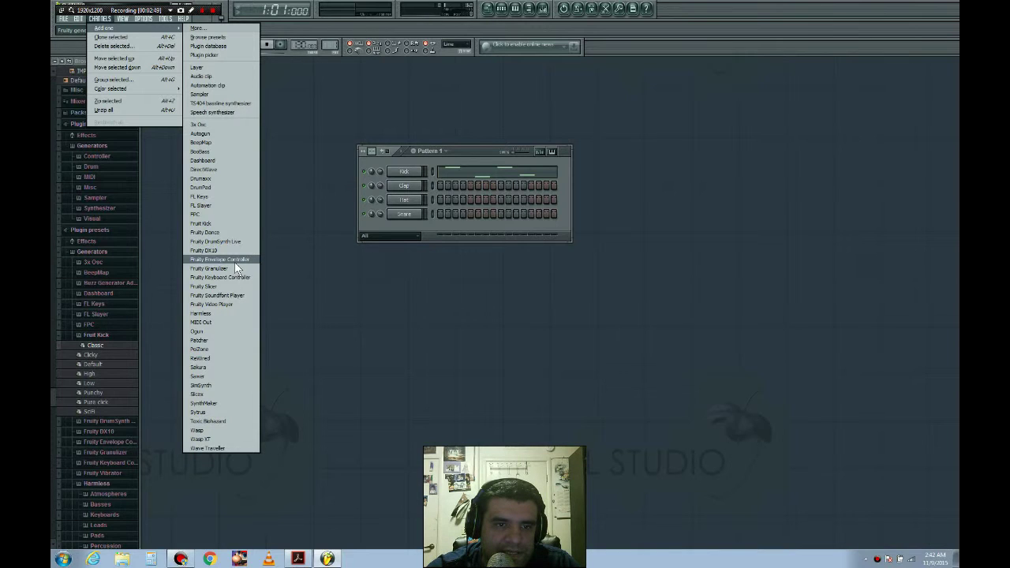
# Add a Fruity Dance channel and move its dancer character aside.
pyautogui.click(240, 232)
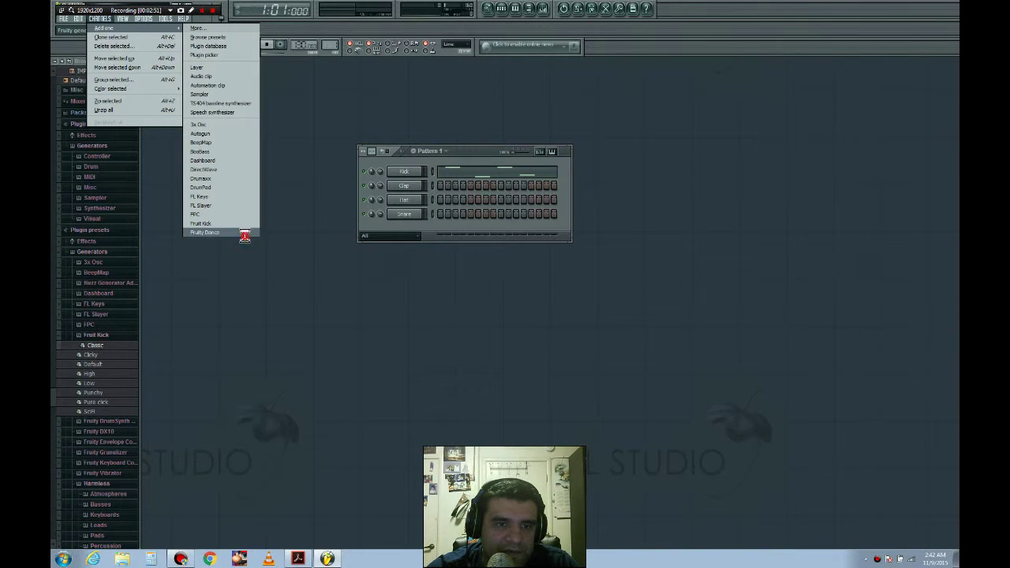
pyautogui.moveTo(245, 208); pyautogui.dragTo(826, 408)
pyautogui.rightClick(283, 234)
pyautogui.click(272, 227)
pyautogui.click(583, 328)
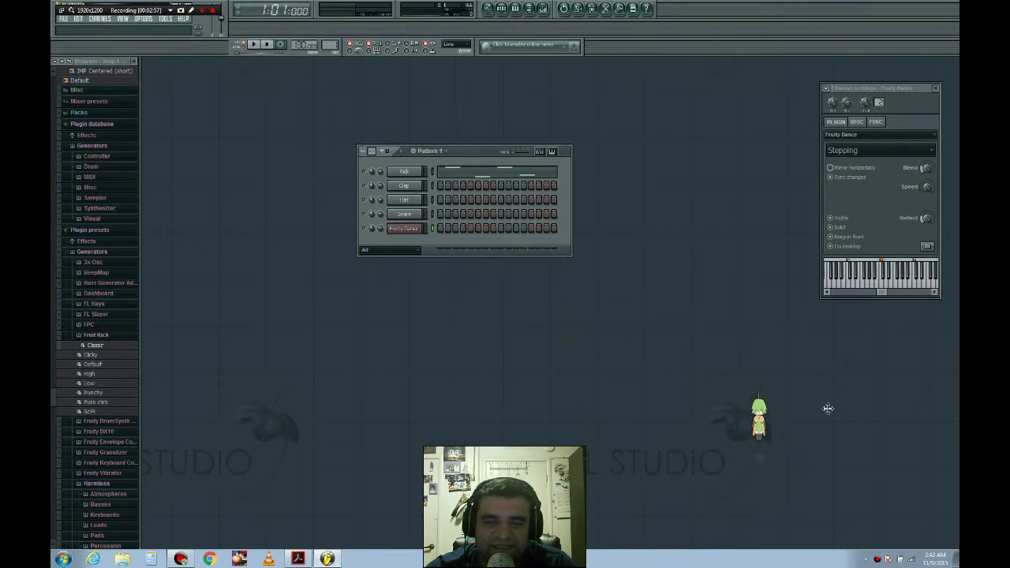
# Reopen the Channels > Add one list and close it without adding anything.
pyautogui.click(96, 20)
pyautogui.moveTo(117, 30)
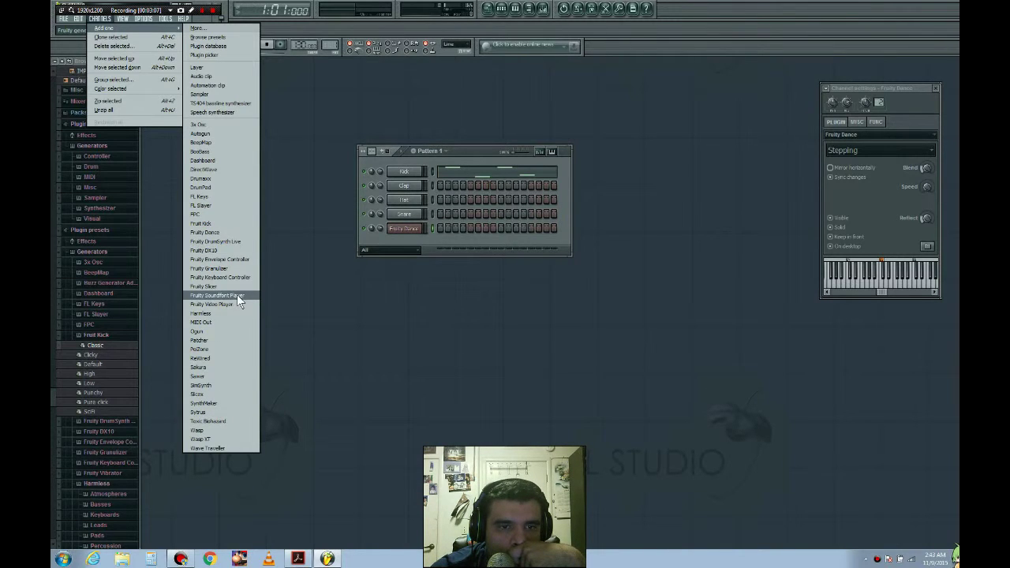
pyautogui.click(177, 245)
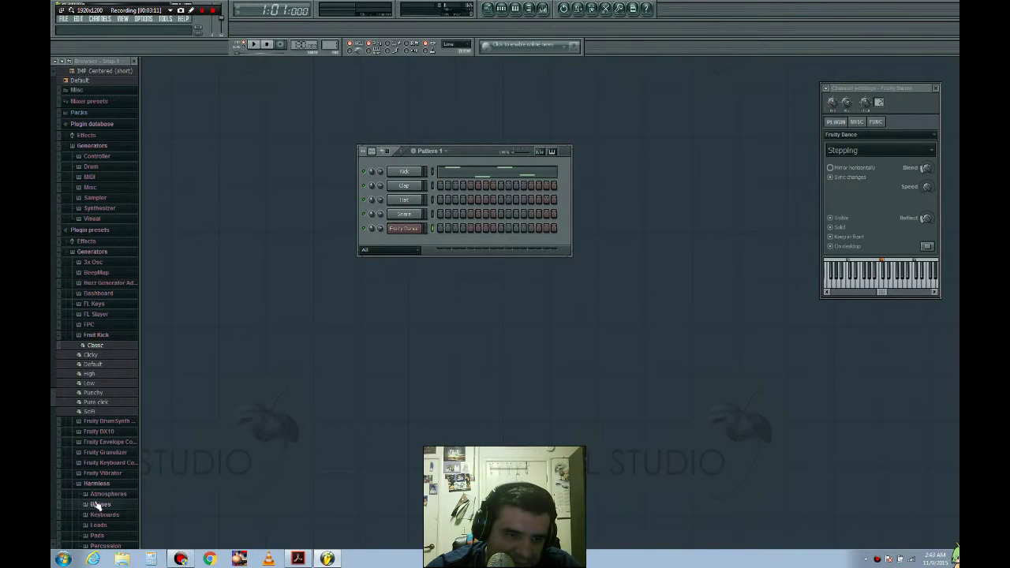
# Browse the Harmless, Keyboard Controller and DrumSynth folders back to the Fruit Kick presets.
pyautogui.click(100, 526)
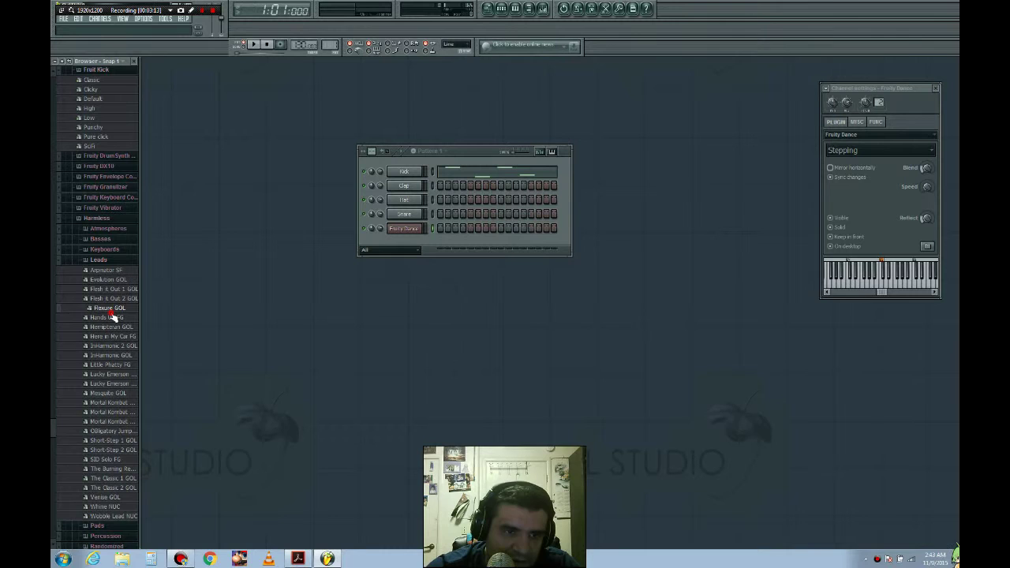
pyautogui.click(115, 197)
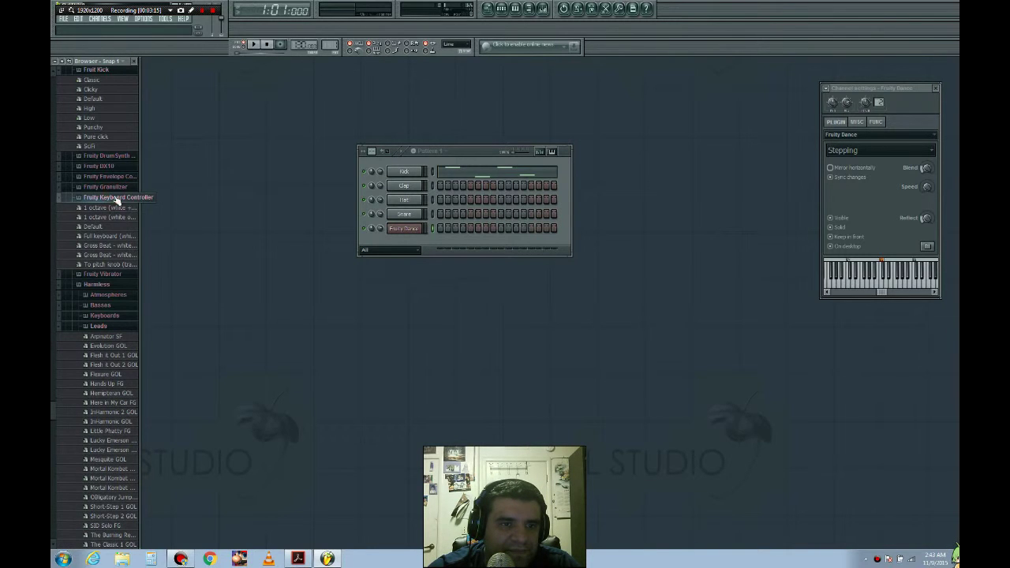
pyautogui.click(114, 156)
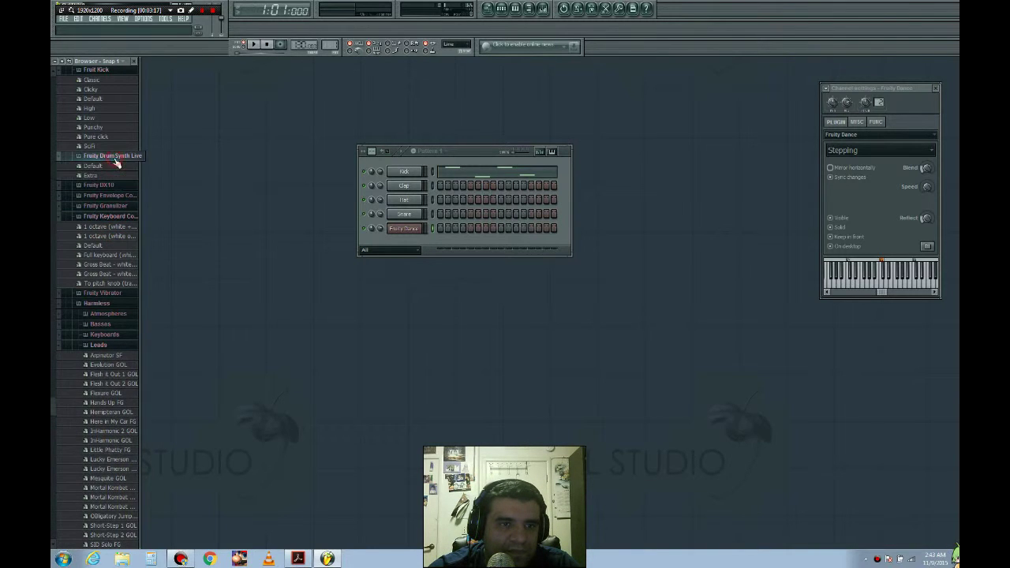
pyautogui.click(93, 70)
pyautogui.click(93, 70)
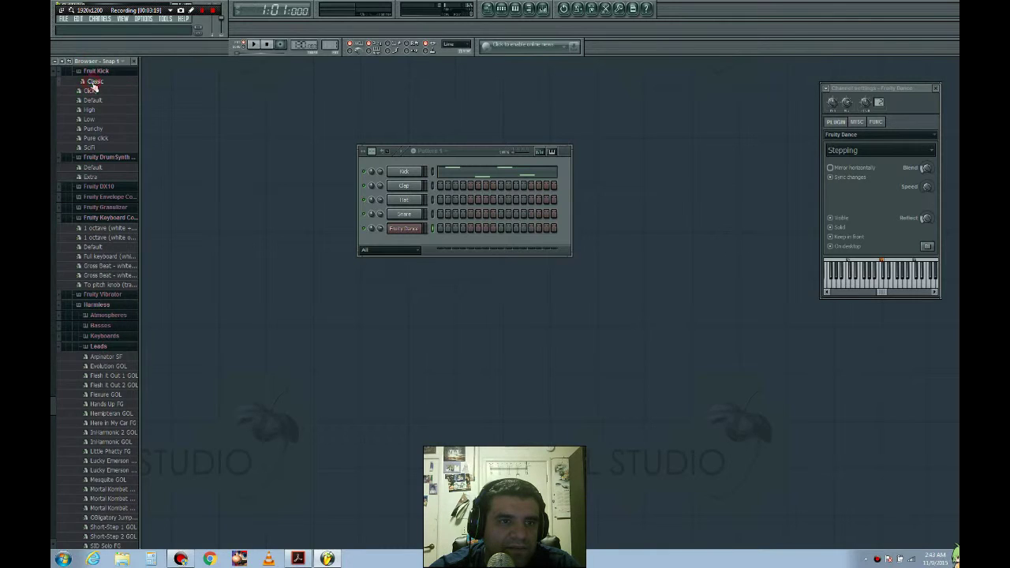
# Drag the Classic preset onto the Fruity Dance channel, renaming it Classic.
pyautogui.rightClick(94, 82)
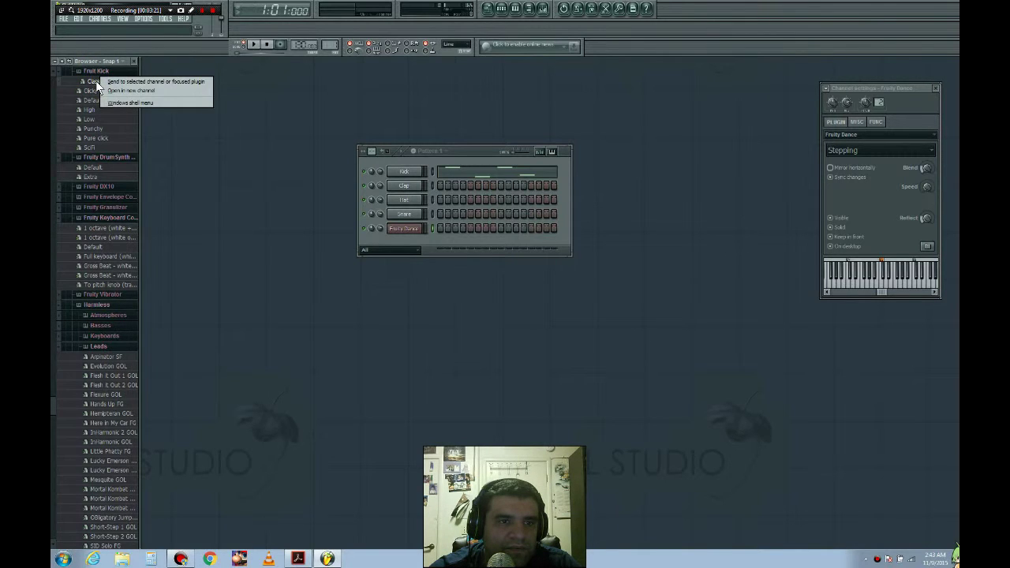
pyautogui.click(93, 82)
pyautogui.moveTo(93, 82); pyautogui.dragTo(404, 229)
# Open the Classic channel's piano roll and preview pitches on the keyboard.
pyautogui.rightClick(409, 227)
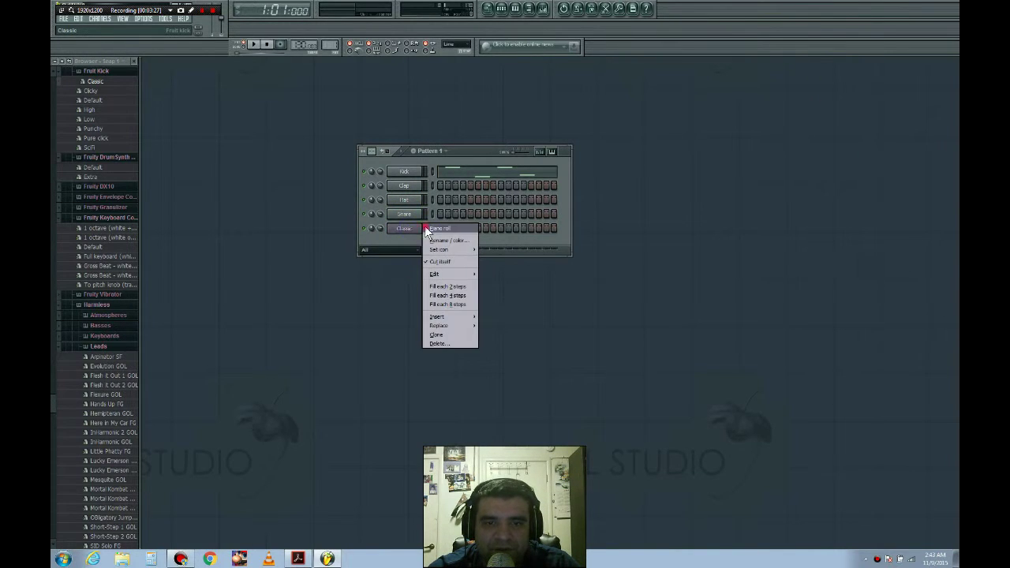
pyautogui.click(436, 228)
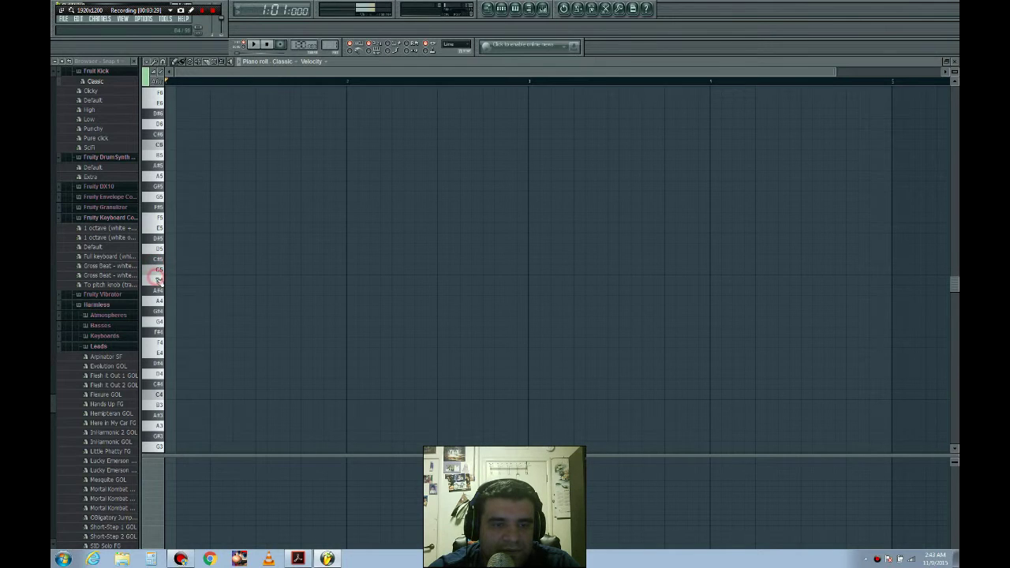
pyautogui.moveTo(158, 280)
pyautogui.mouseDown()
pyautogui.moveTo(161, 384)
pyautogui.moveTo(161, 375)
pyautogui.mouseUp()
# Draw the phrase D4, C4, D#4, C#4, sliding each note snugly into place.
pyautogui.click(189, 374)
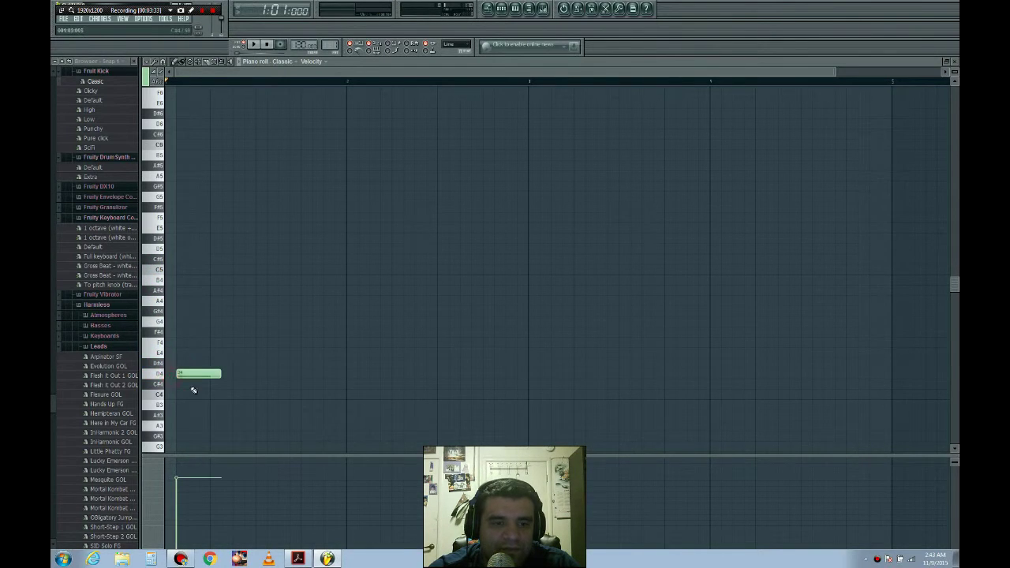
pyautogui.click(227, 394)
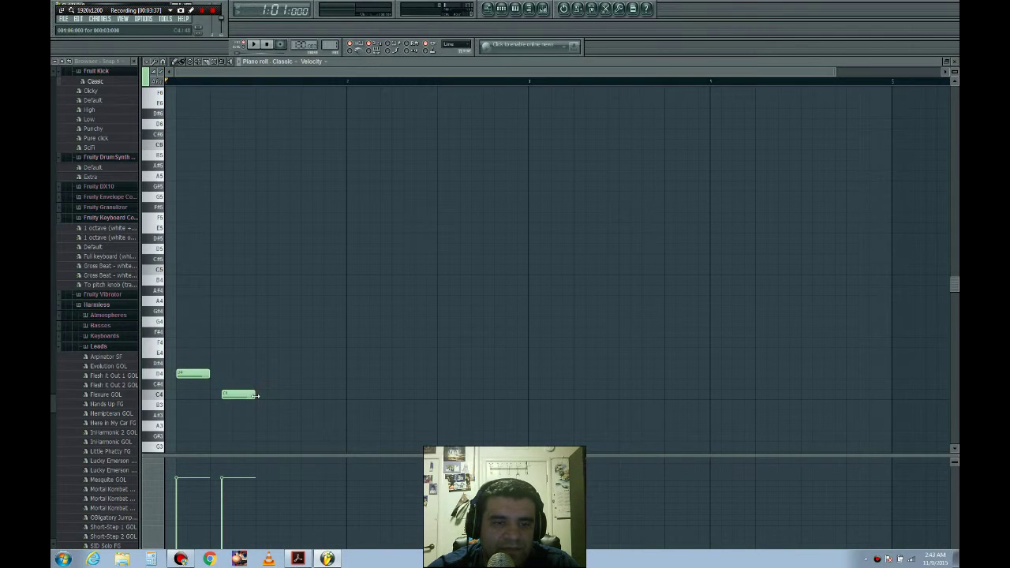
pyautogui.moveTo(240, 396); pyautogui.dragTo(229, 396)
pyautogui.moveTo(269, 364); pyautogui.dragTo(251, 364)
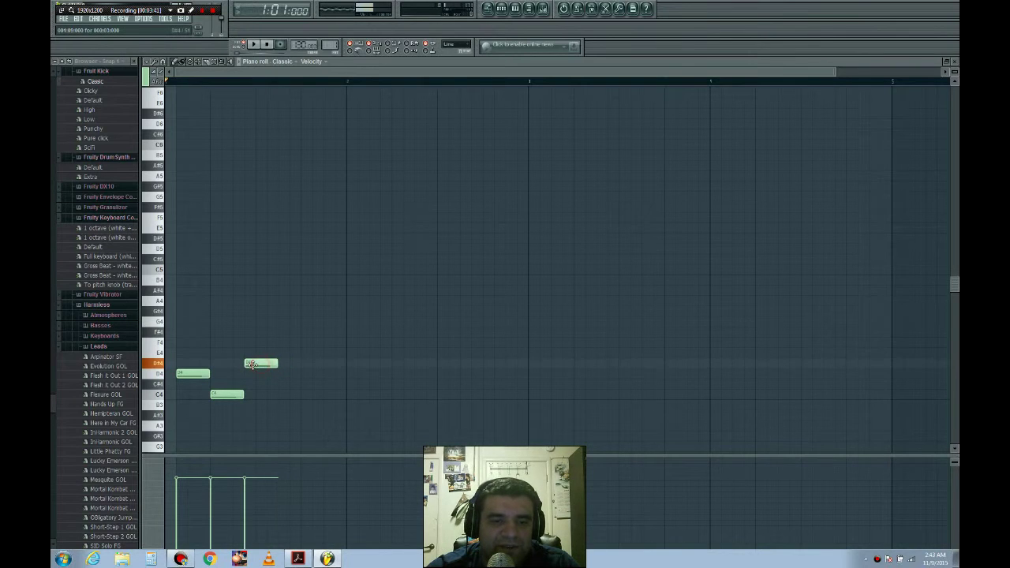
pyautogui.click(300, 385)
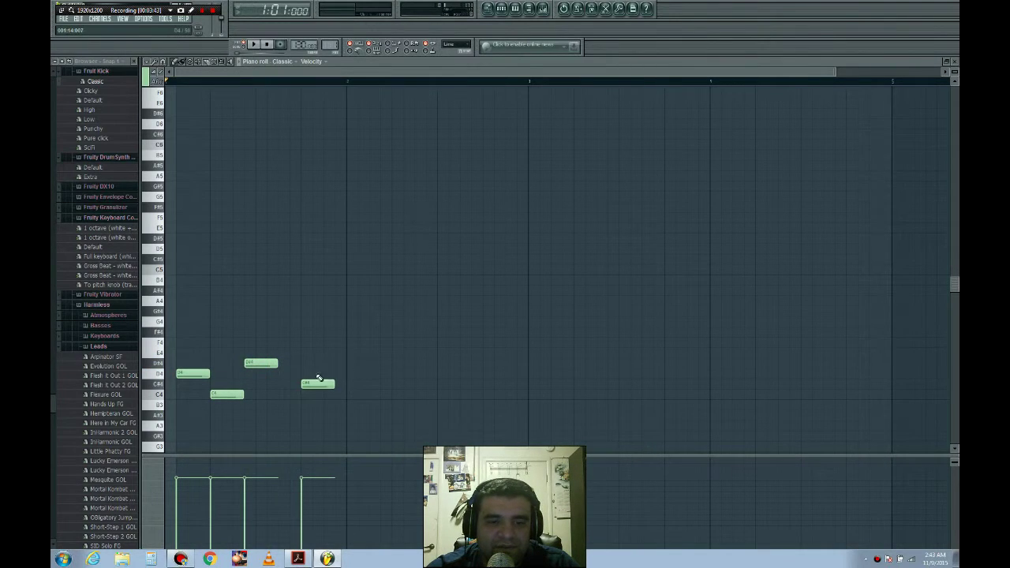
pyautogui.moveTo(313, 385); pyautogui.dragTo(301, 384)
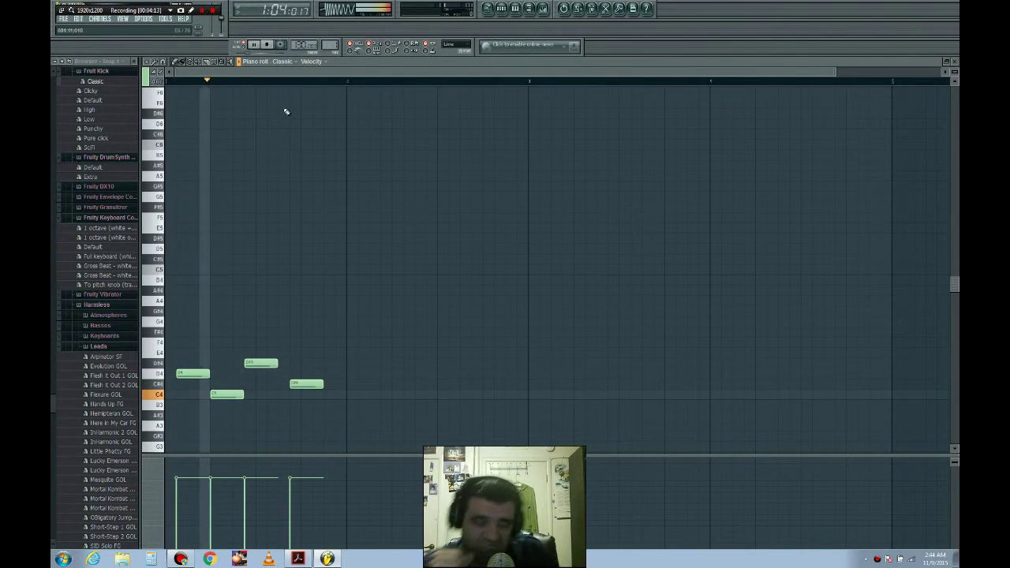
# Stop playback, pick the Mortal Kombat 2 FG lead preset, and close the piano roll.
pyautogui.click(266, 45)
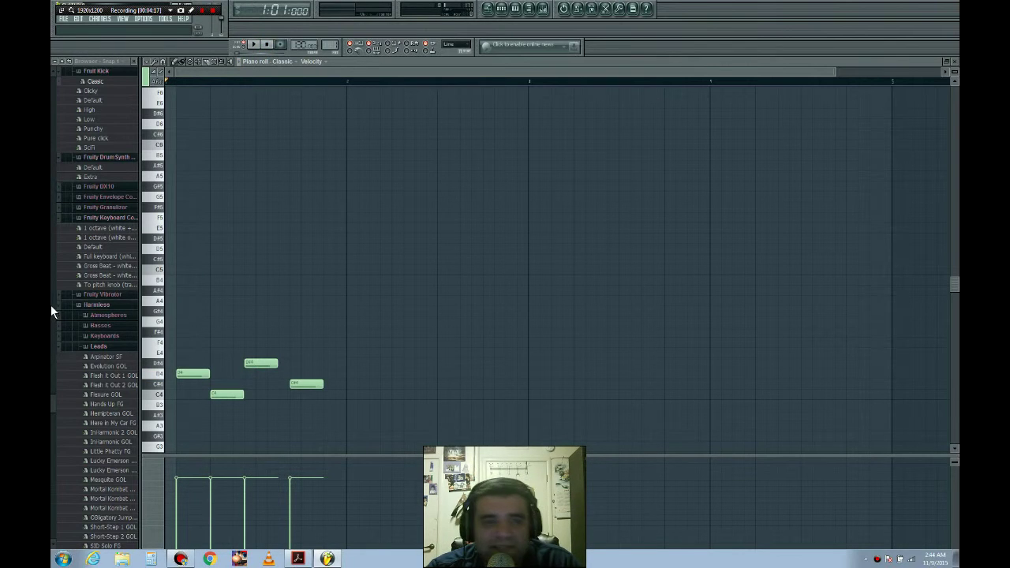
pyautogui.click(101, 267)
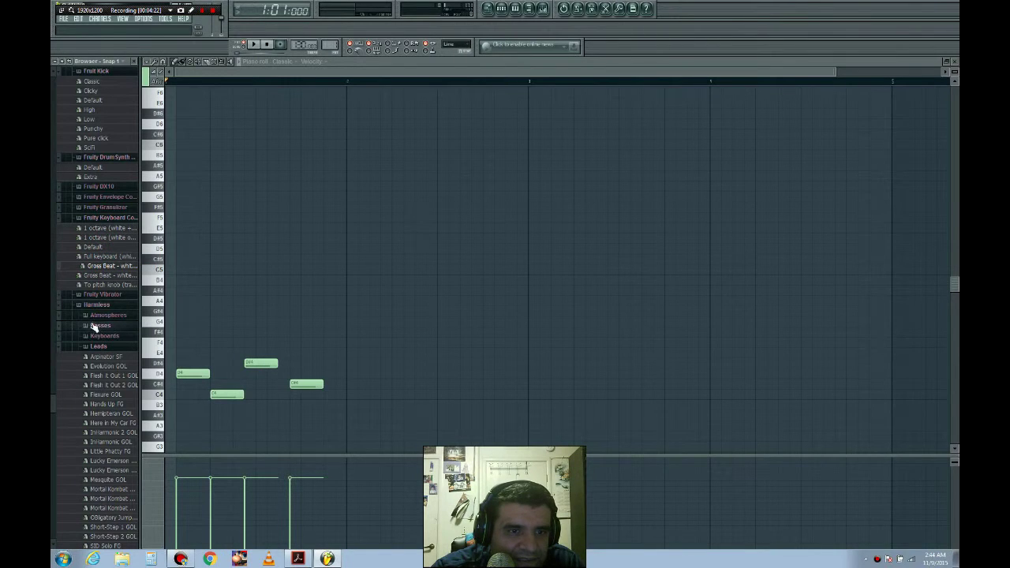
pyautogui.click(104, 502)
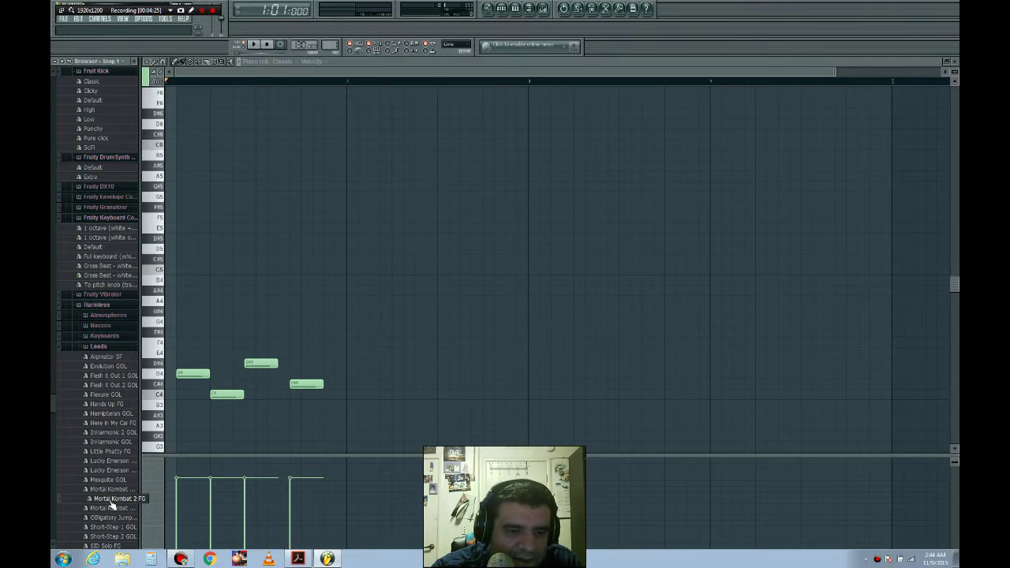
pyautogui.moveTo(111, 505); pyautogui.dragTo(331, 374)
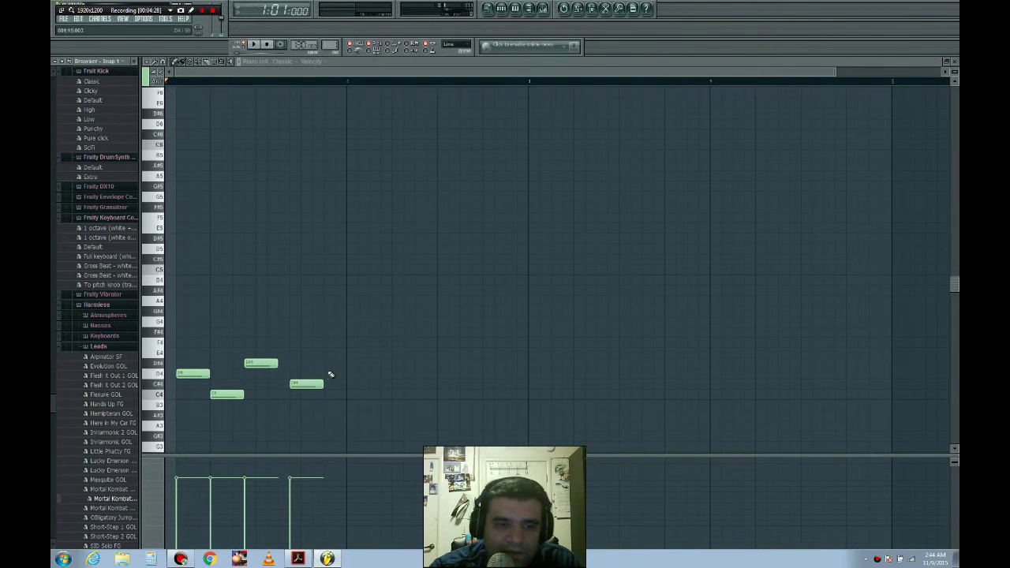
pyautogui.click(953, 63)
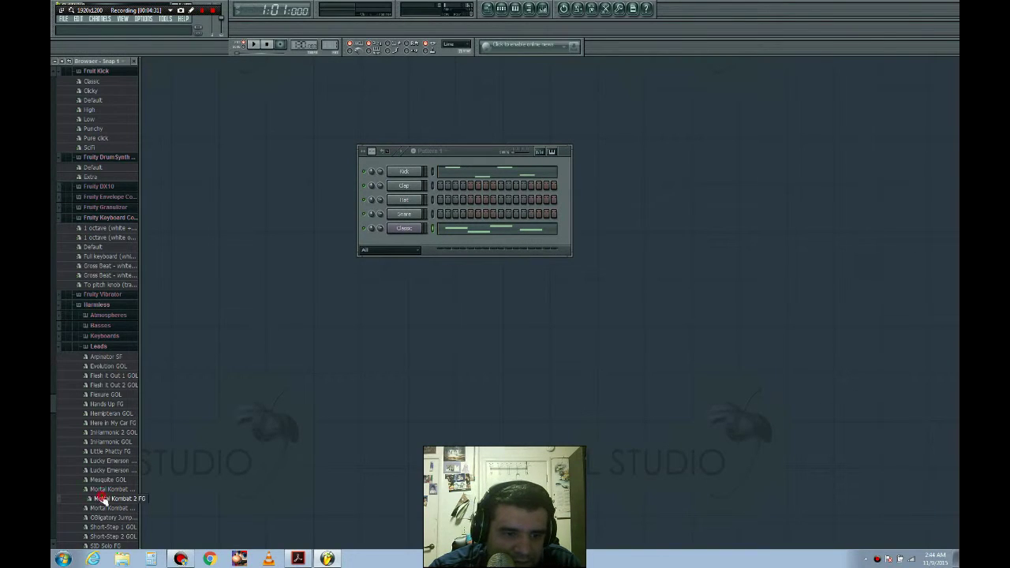
# Load Mortal Kombat 2 FG onto the Classic channel and audition several low and high notes.
pyautogui.moveTo(101, 499); pyautogui.dragTo(394, 240)
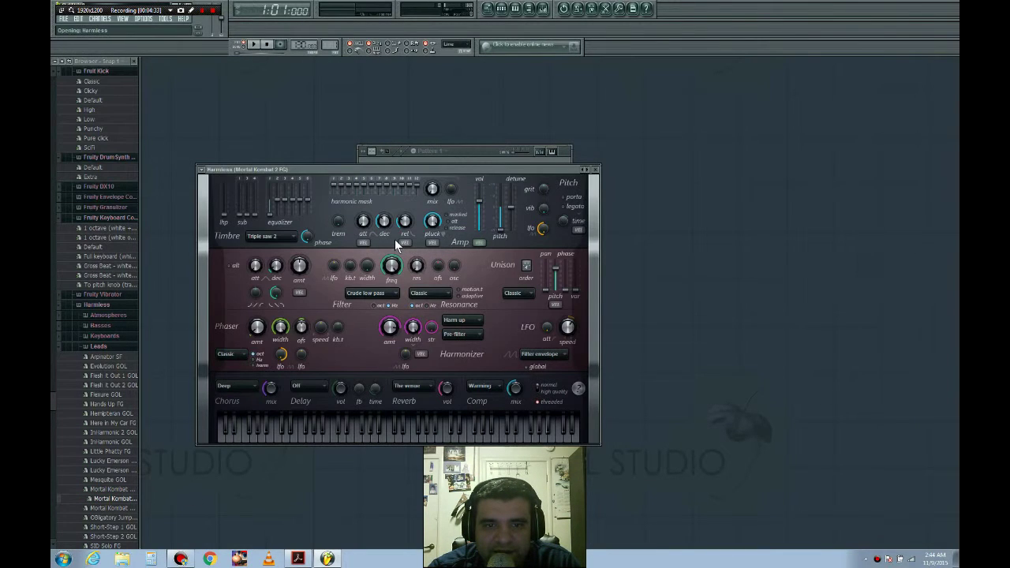
pyautogui.click(356, 437)
pyautogui.click(382, 438)
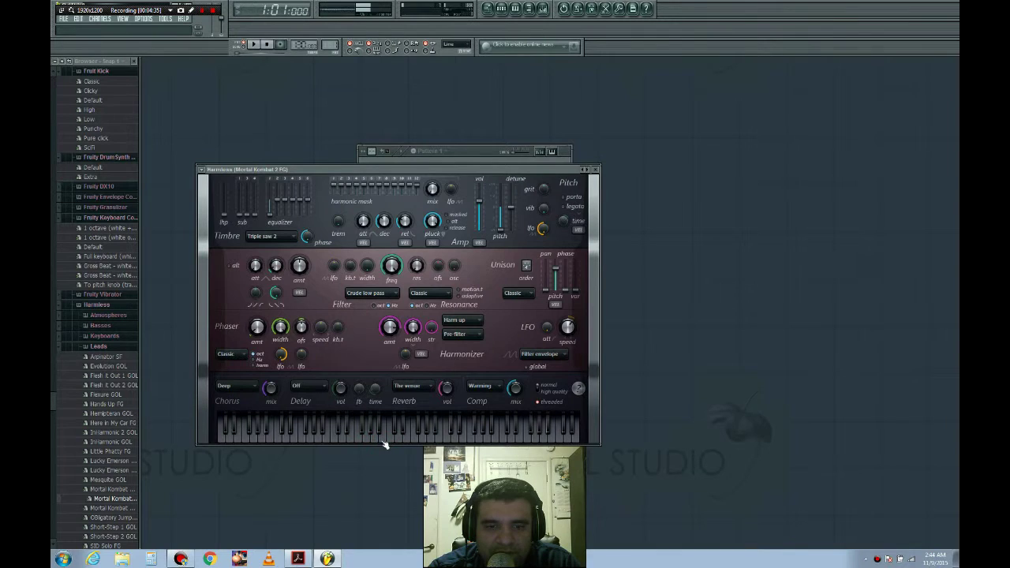
pyautogui.click(547, 437)
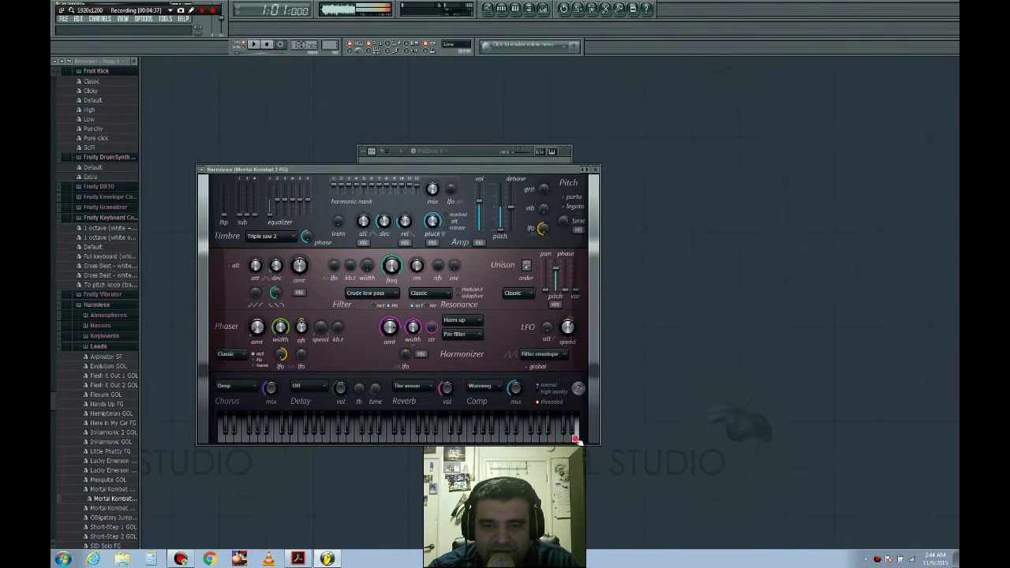
pyautogui.click(343, 426)
pyautogui.click(244, 437)
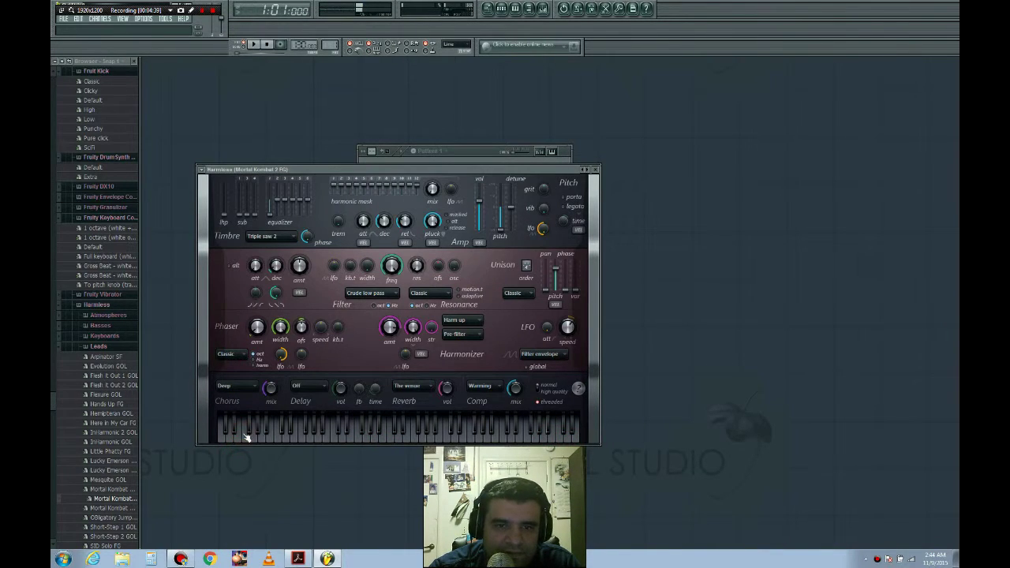
# Open the piano roll for the new Harmless channel from the plugin's options.
pyautogui.moveTo(529, 172); pyautogui.dragTo(747, 172)
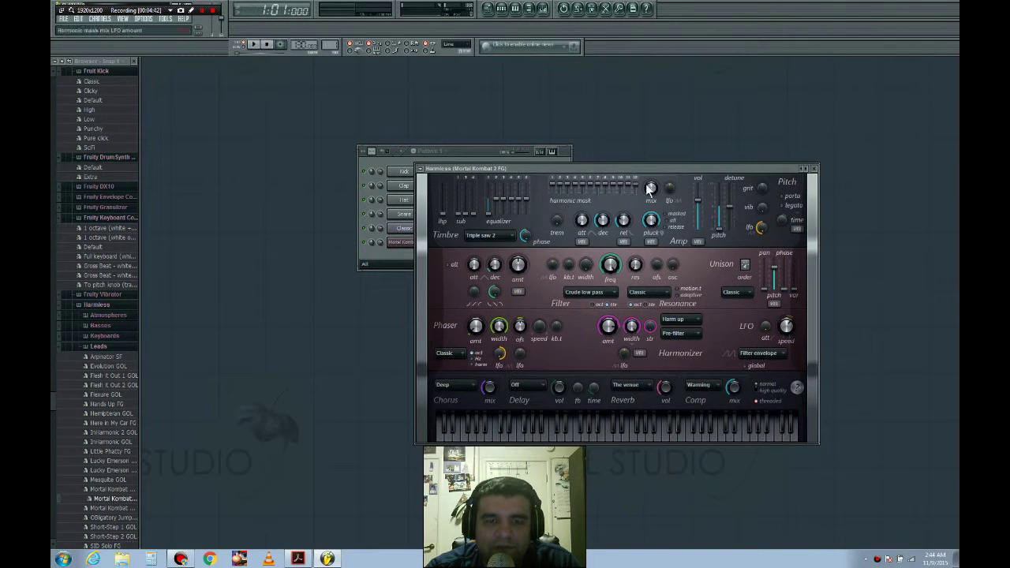
pyautogui.click(421, 169)
pyautogui.click(419, 175)
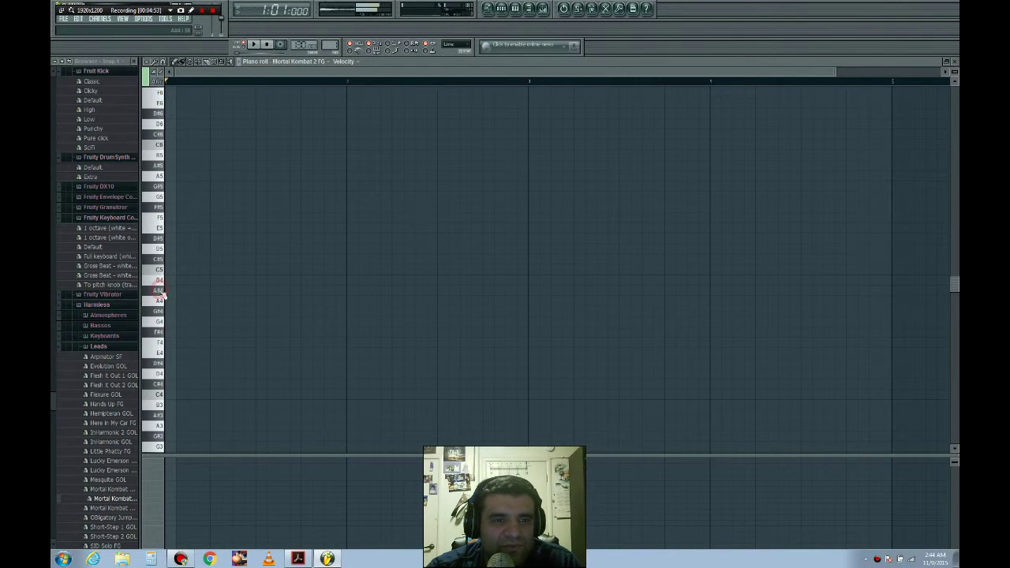
# Draw the notes F#5, D#5, B4, D5 and a trailing F#5 in the piano roll.
pyautogui.click(190, 207)
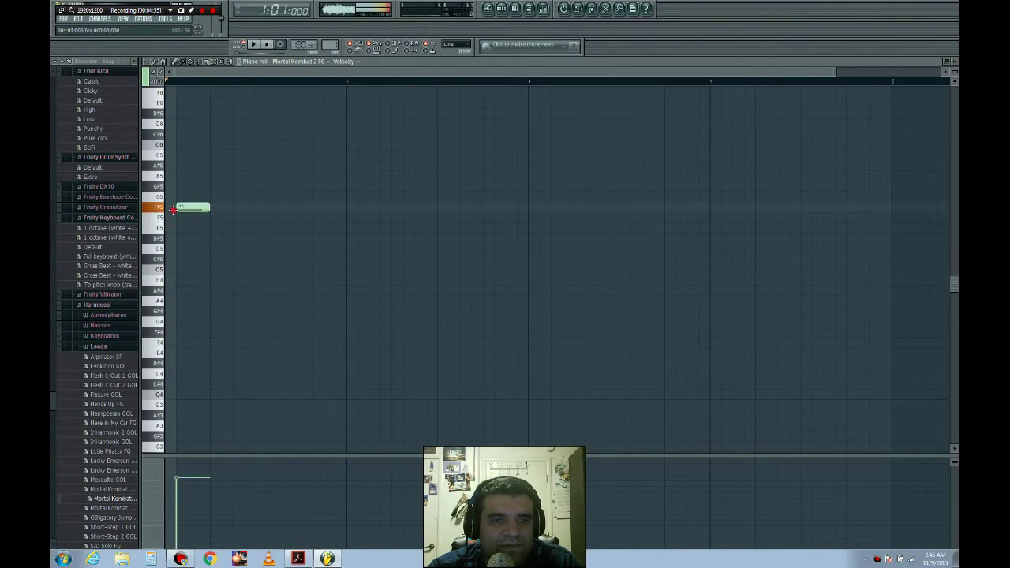
pyautogui.moveTo(204, 208); pyautogui.dragTo(194, 209)
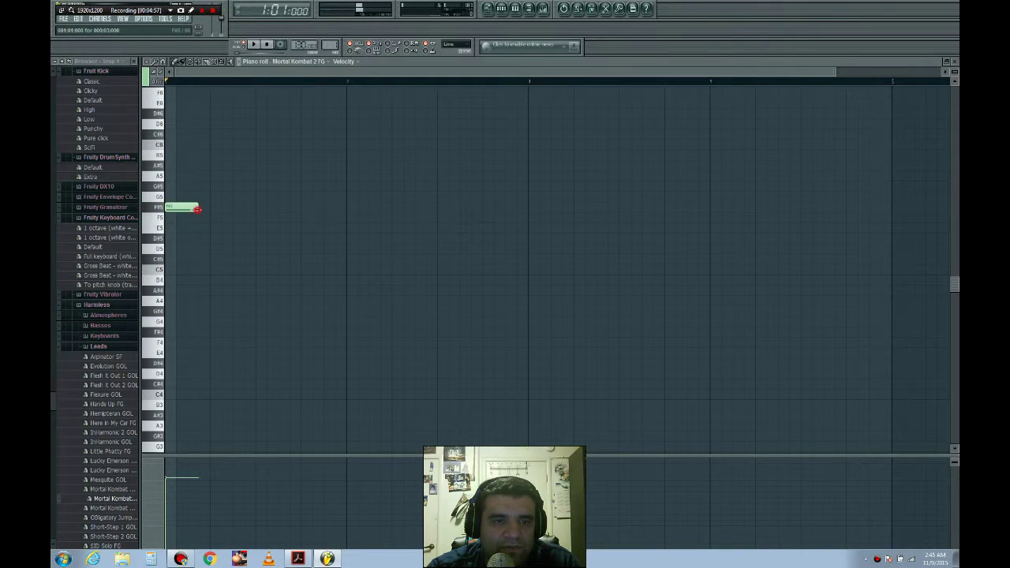
pyautogui.click(203, 238)
pyautogui.moveTo(223, 239); pyautogui.dragTo(216, 239)
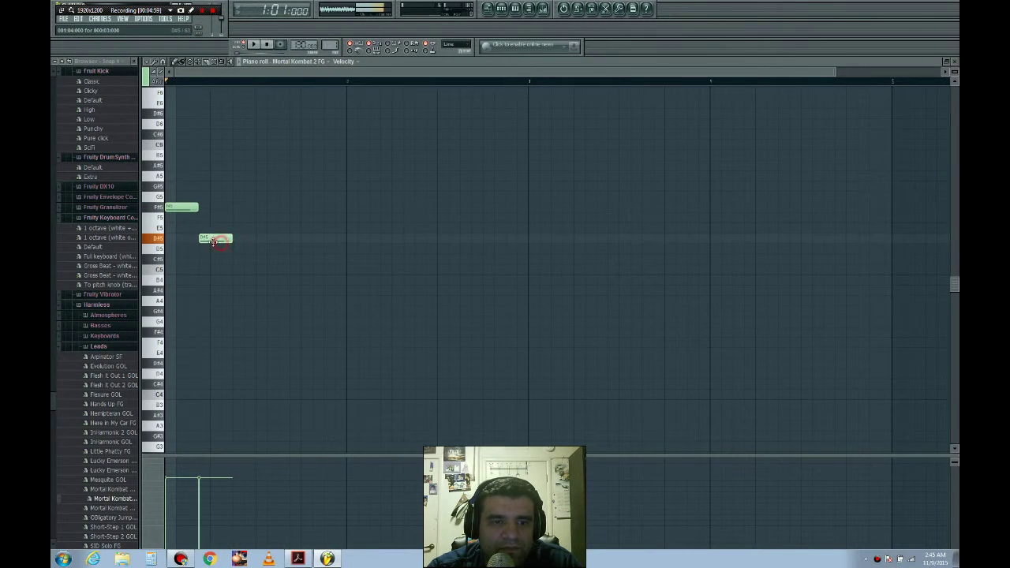
pyautogui.click(271, 280)
pyautogui.click(325, 248)
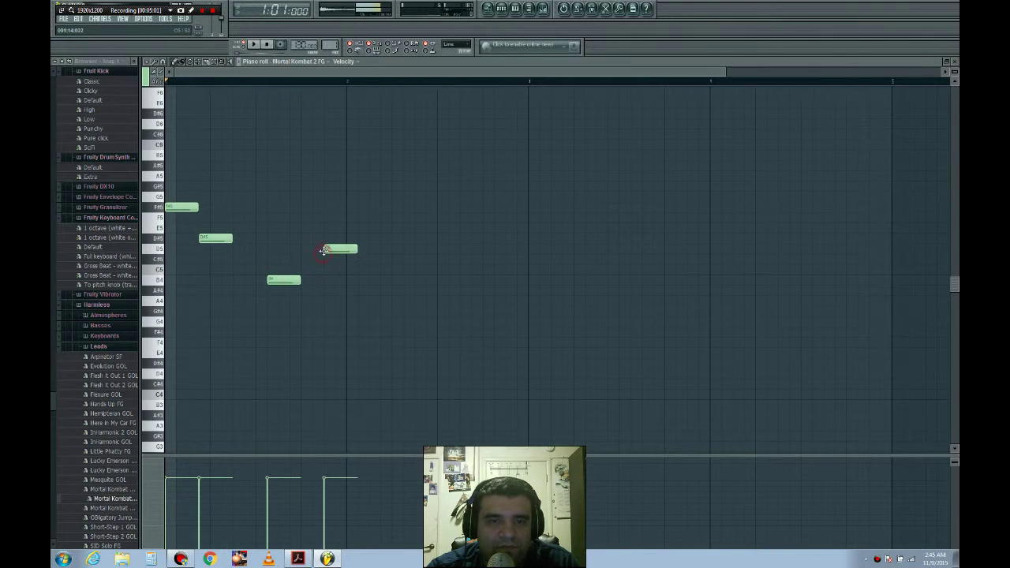
pyautogui.click(373, 208)
# Play the melody, delete the trailing F#5, and shift D5 slightly earlier.
pyautogui.click(254, 44)
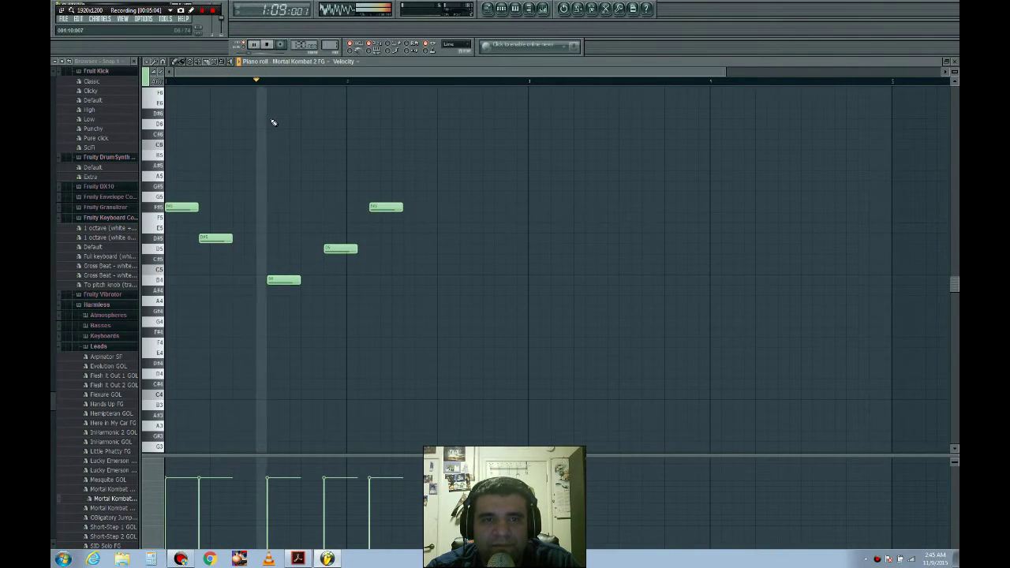
pyautogui.rightClick(374, 207)
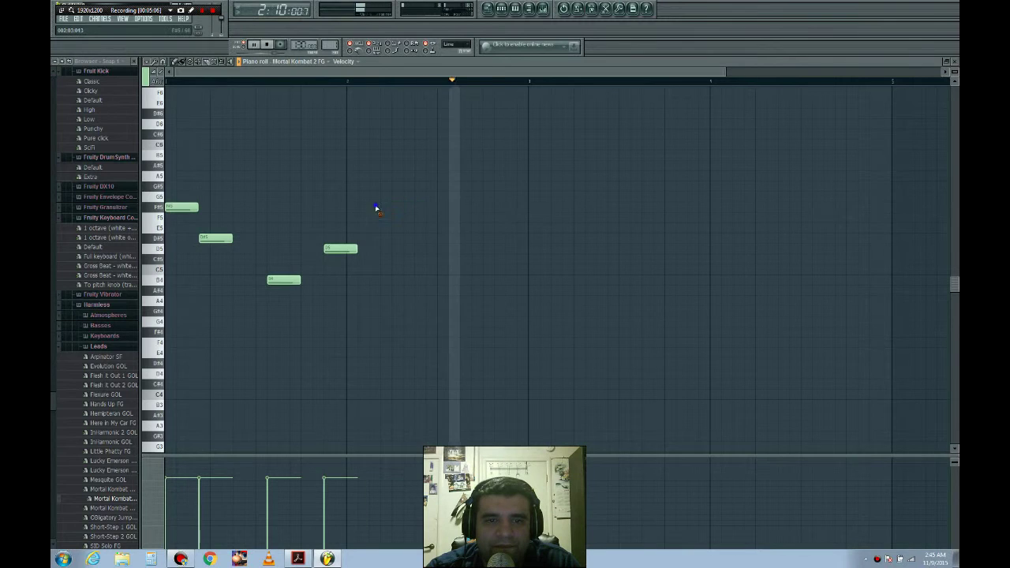
pyautogui.moveTo(341, 249); pyautogui.dragTo(330, 249)
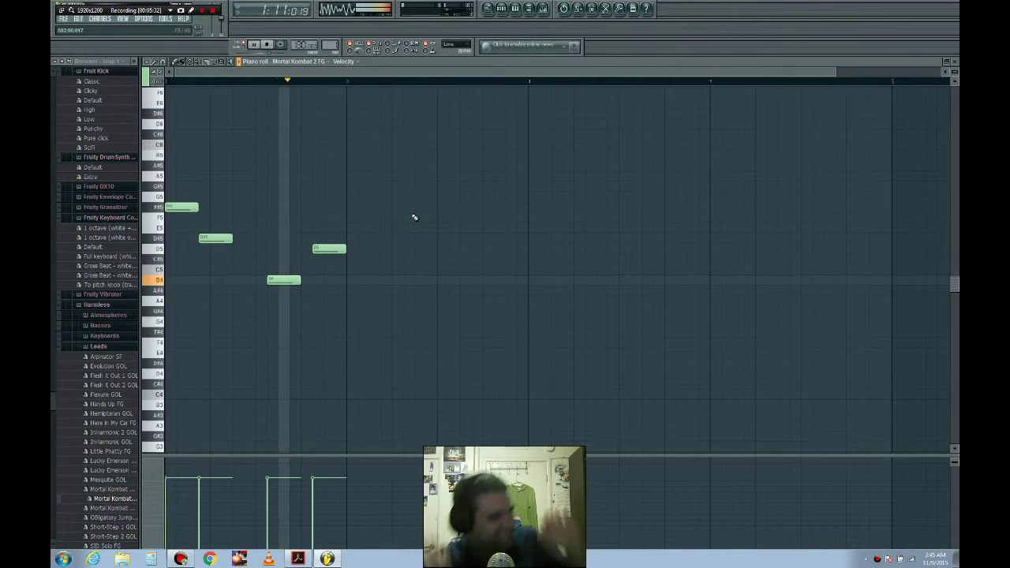
# Stop playback and save the project as mm on the Desktop.
pyautogui.click(269, 45)
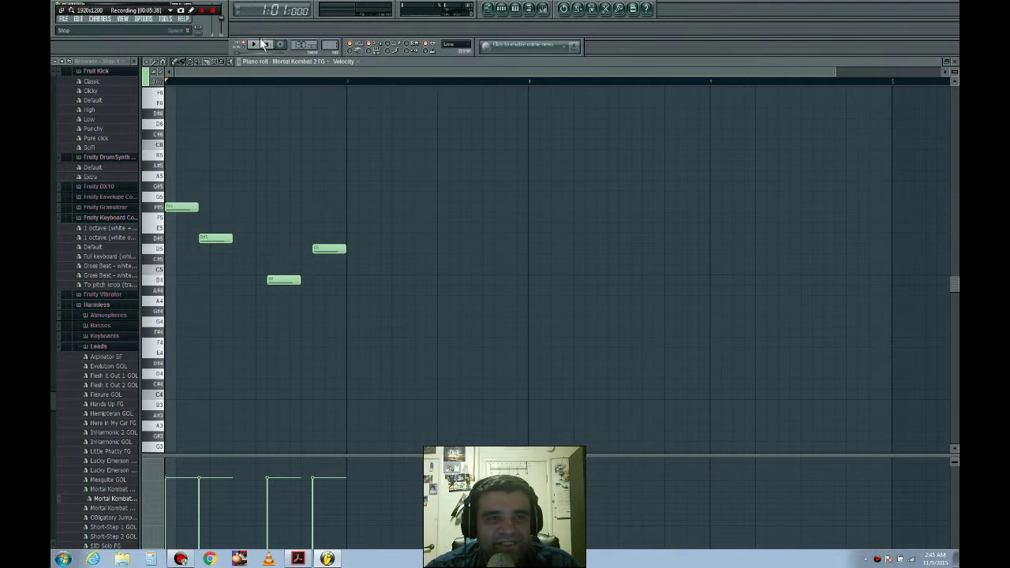
pyautogui.click(64, 18)
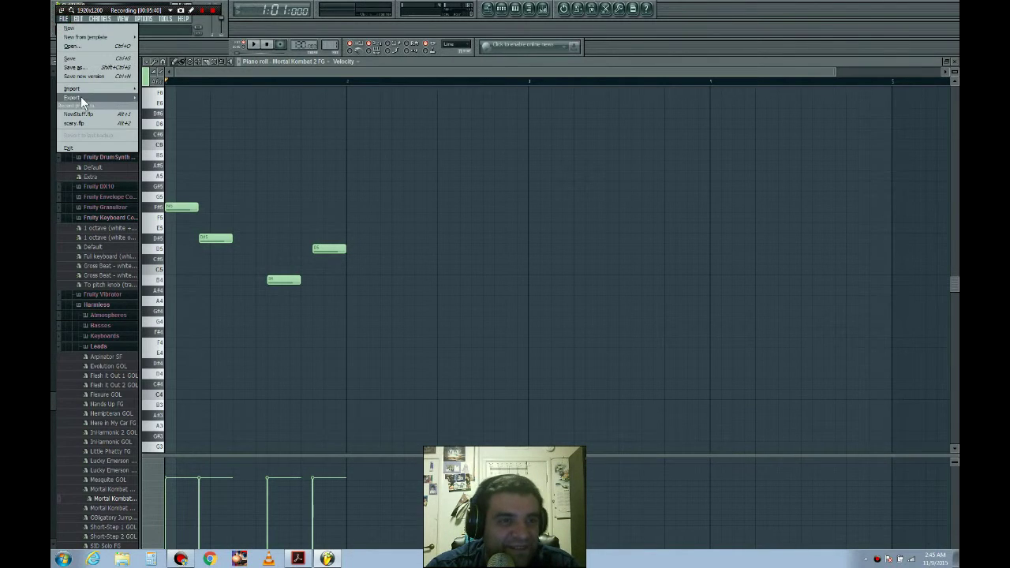
pyautogui.click(99, 68)
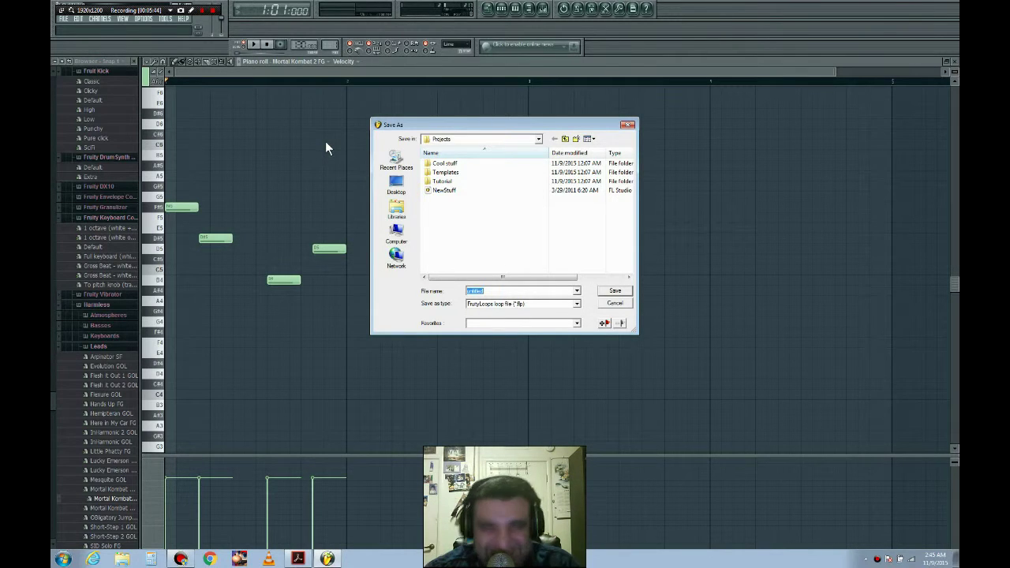
pyautogui.click(543, 292)
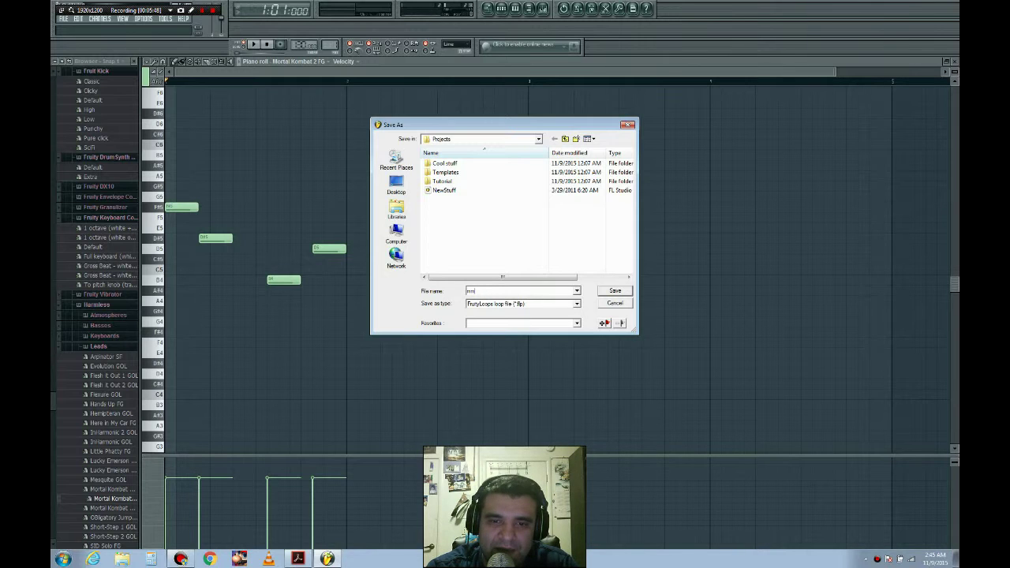
pyautogui.click(397, 183)
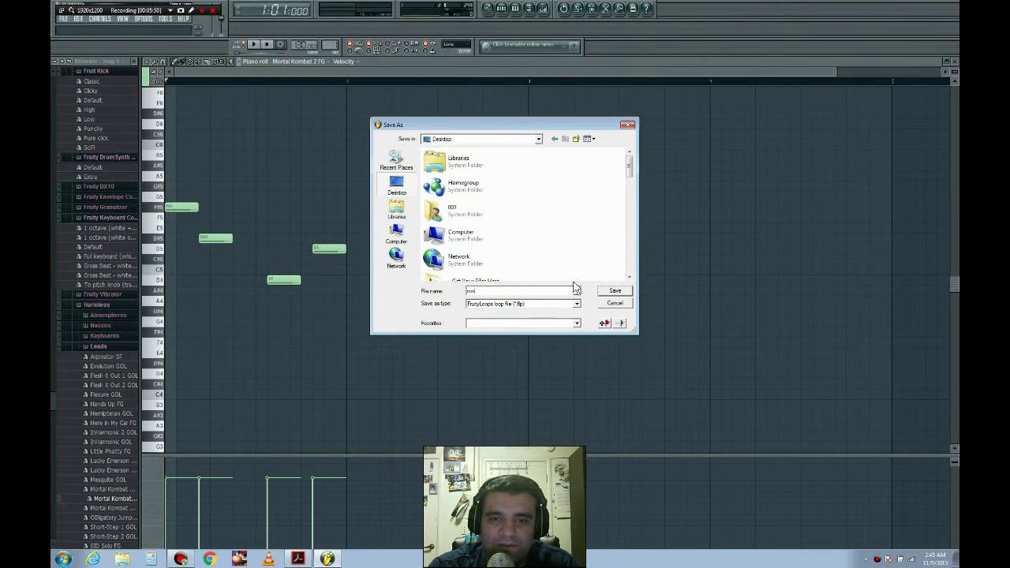
pyautogui.click(607, 292)
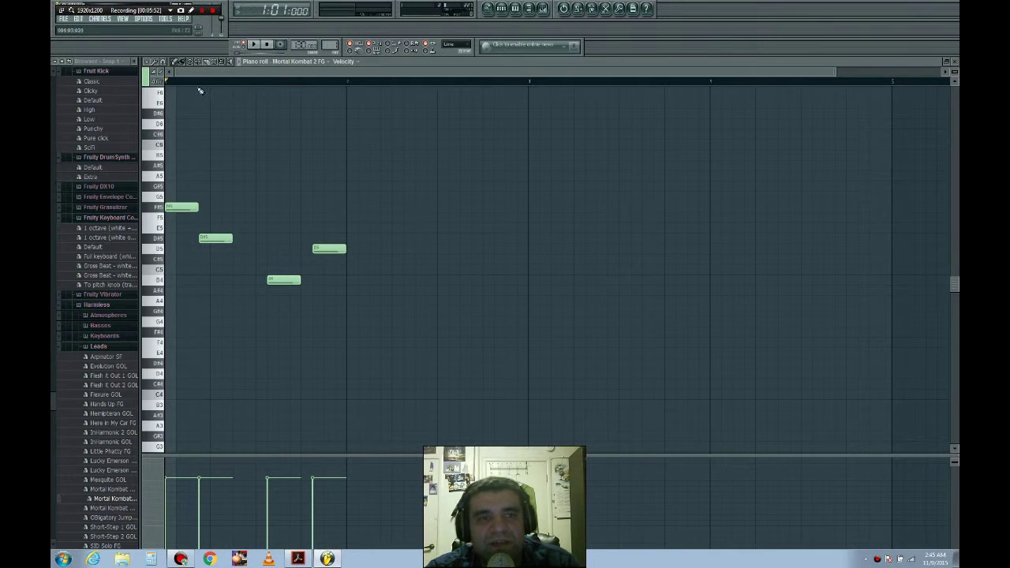
pyautogui.click(100, 19)
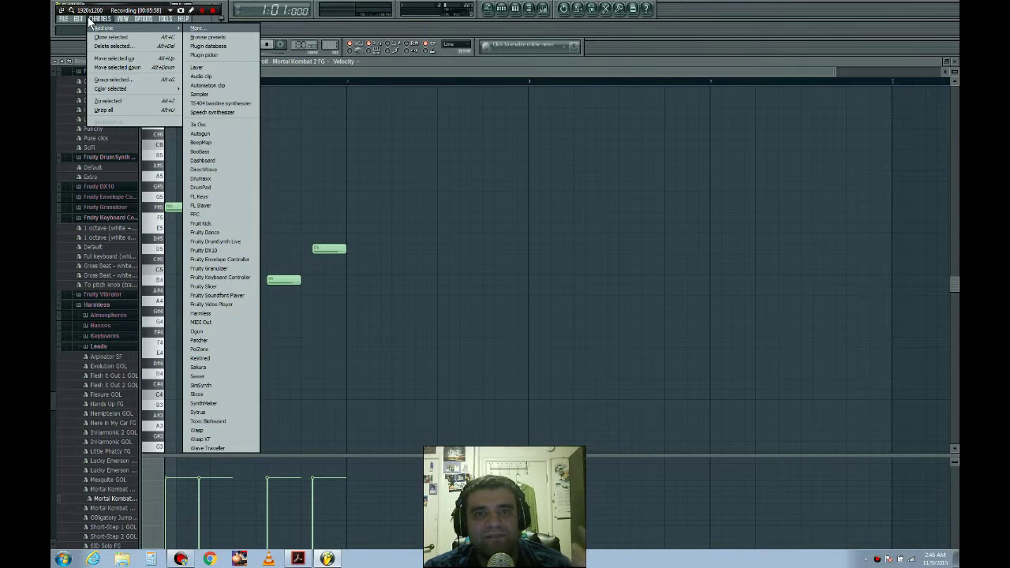
# Begin exporting the song as an MP3, then cancel that first attempt.
pyautogui.moveTo(64, 20)
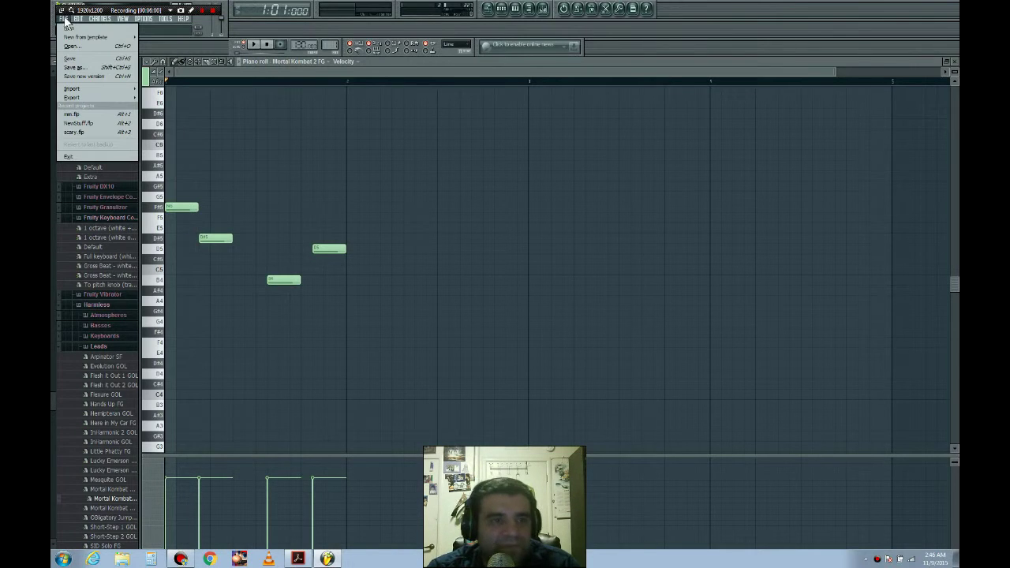
pyautogui.moveTo(74, 96)
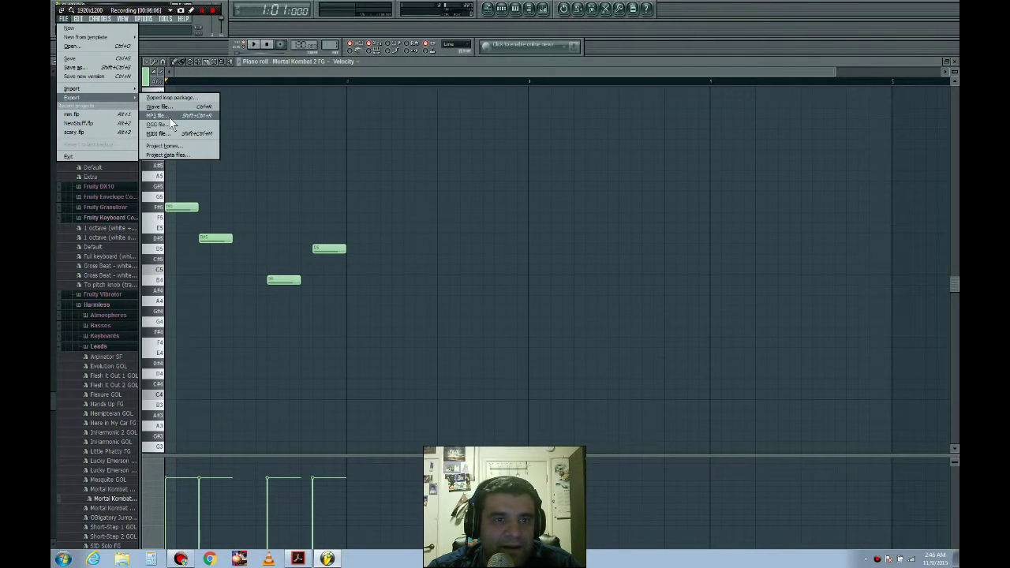
pyautogui.click(166, 116)
pyautogui.click(479, 290)
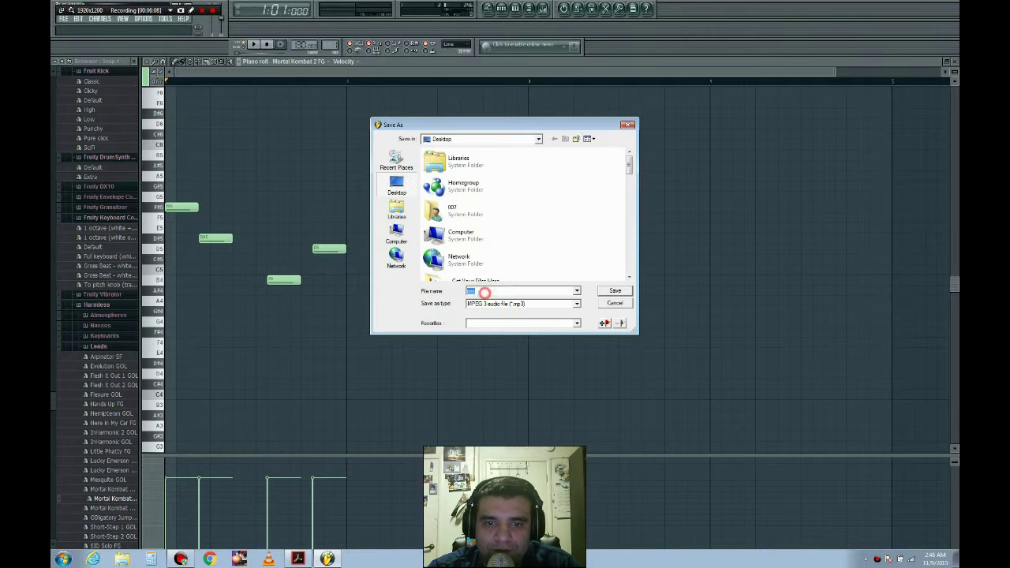
pyautogui.click(611, 304)
# Export and render mm.mp3 to the Desktop, then close the Harmless window.
pyautogui.click(64, 18)
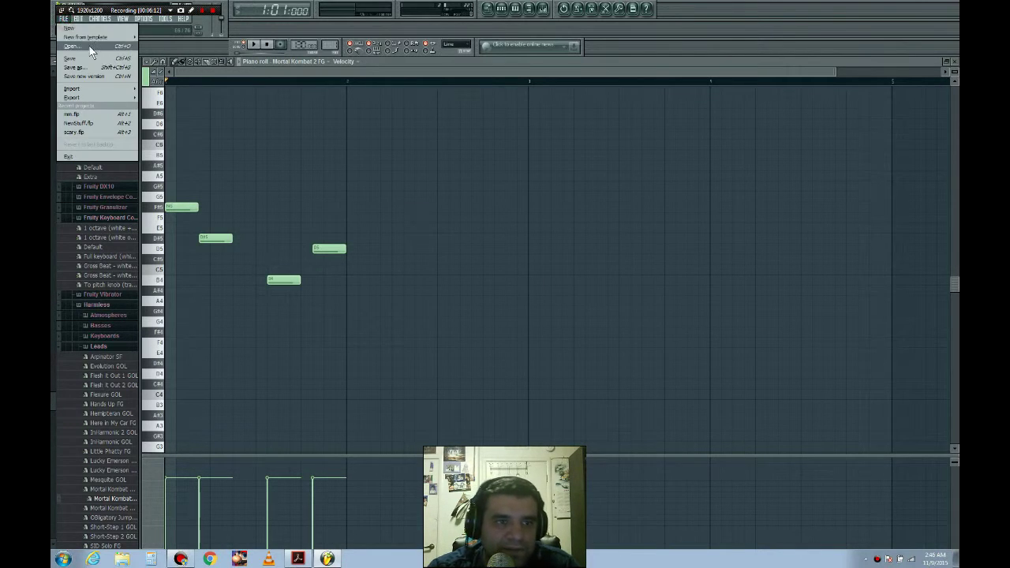
pyautogui.moveTo(82, 96)
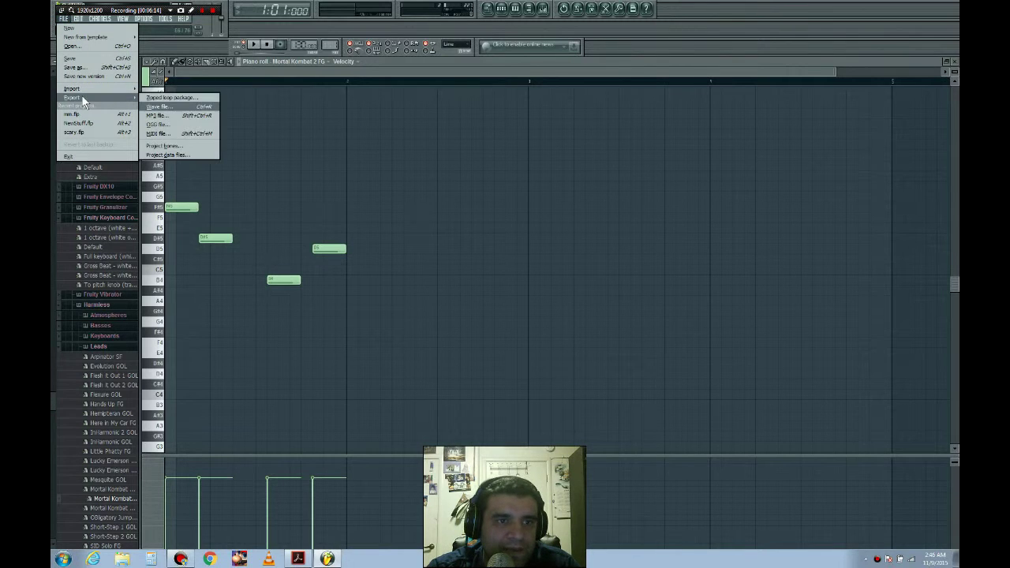
pyautogui.click(157, 115)
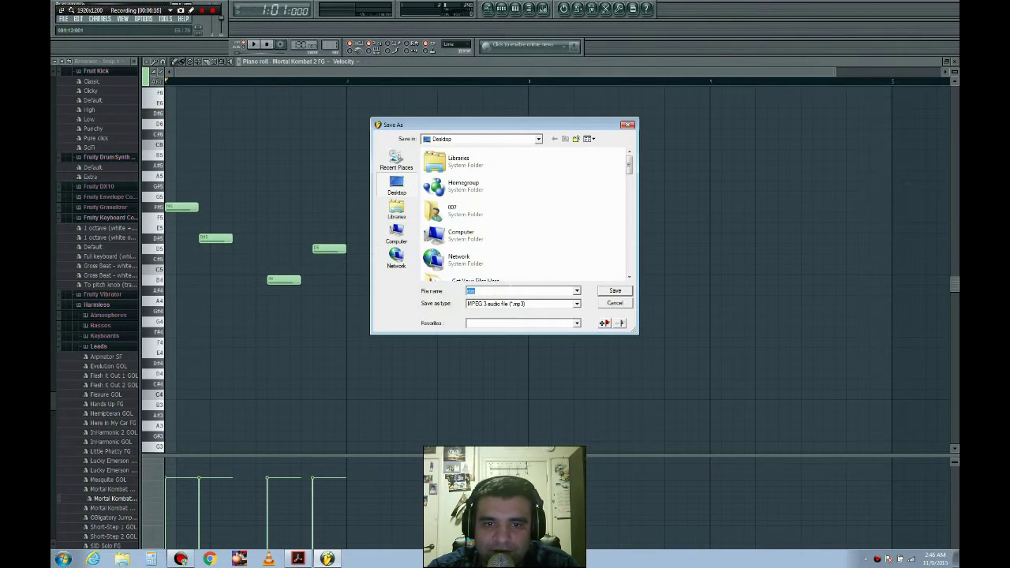
pyautogui.click(608, 292)
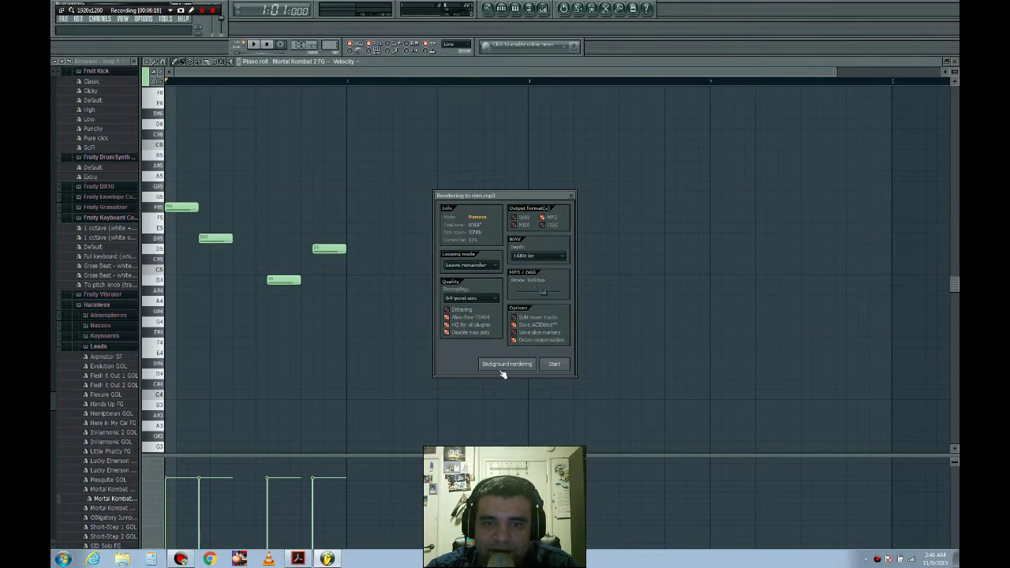
pyautogui.click(555, 364)
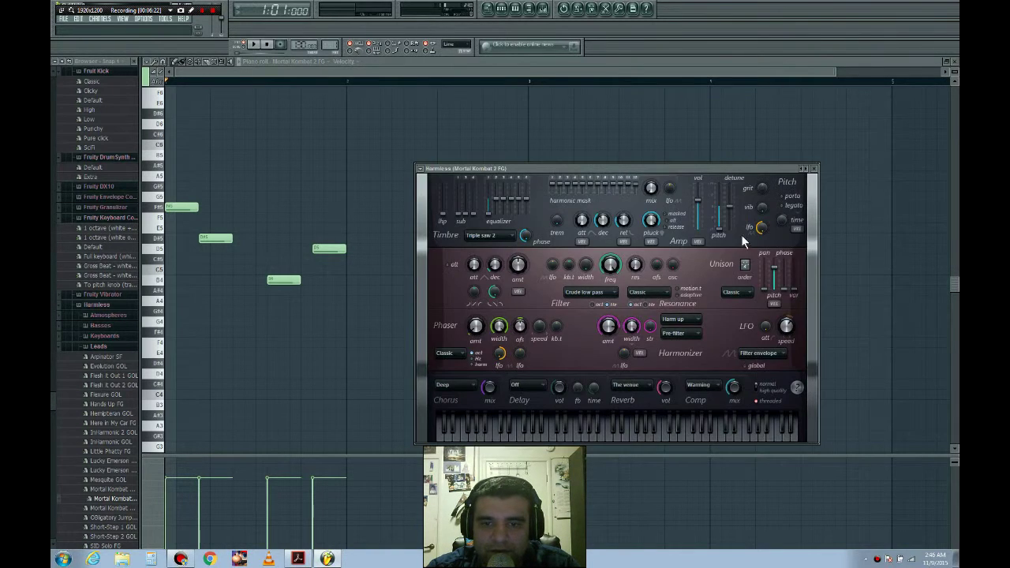
pyautogui.click(815, 168)
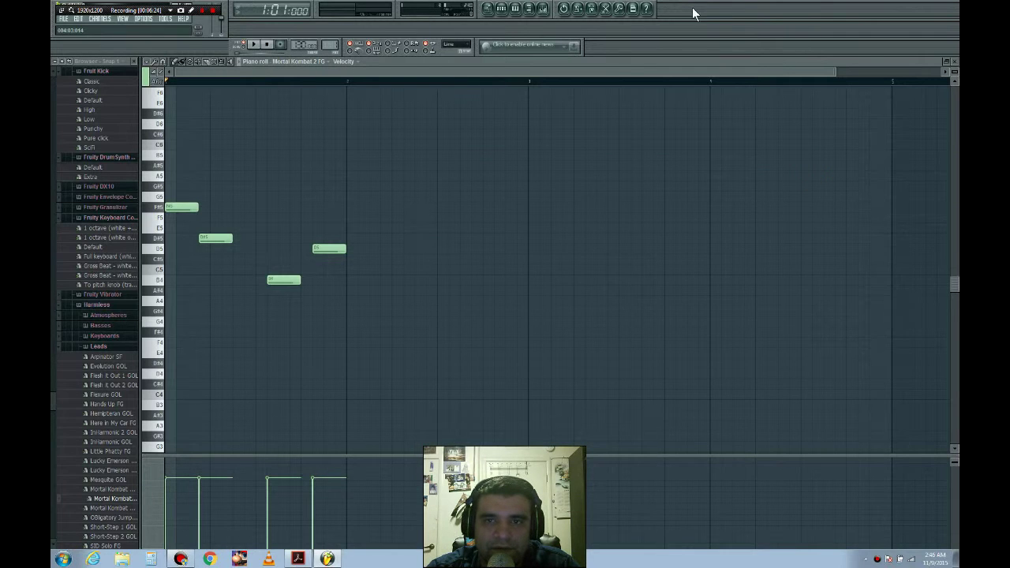
# Minimize FL Studio, move mm.mp3 to the desktop centre, and play it once in Media Player.
pyautogui.rightClick(327, 559)
pyautogui.click(327, 558)
pyautogui.click(327, 559)
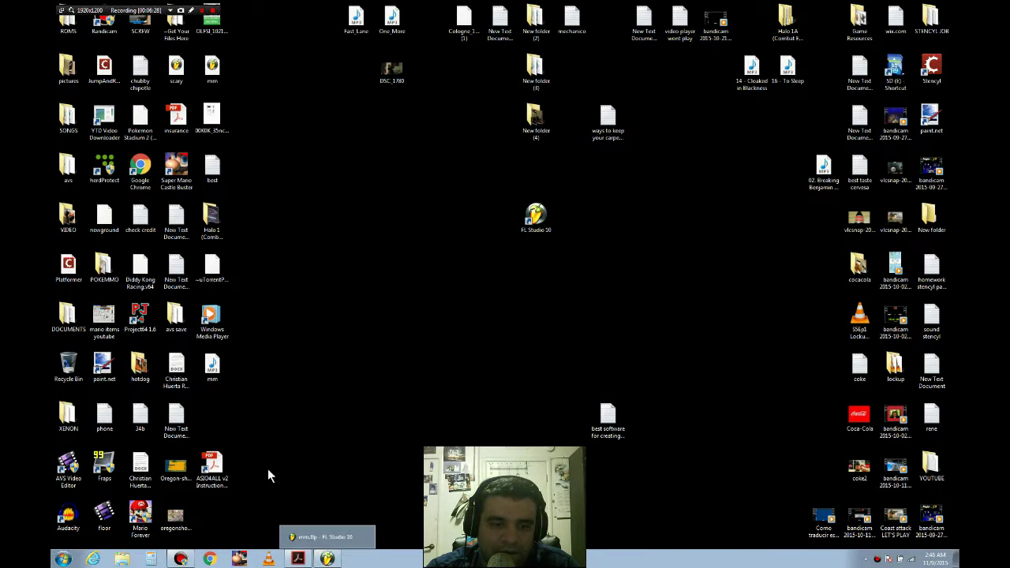
pyautogui.click(215, 371)
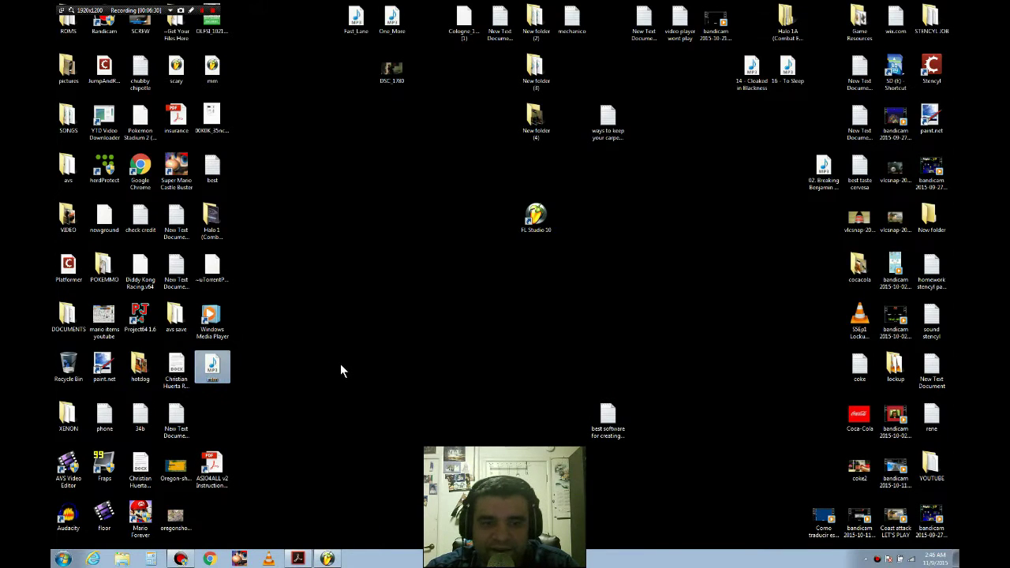
pyautogui.moveTo(228, 370); pyautogui.dragTo(464, 273)
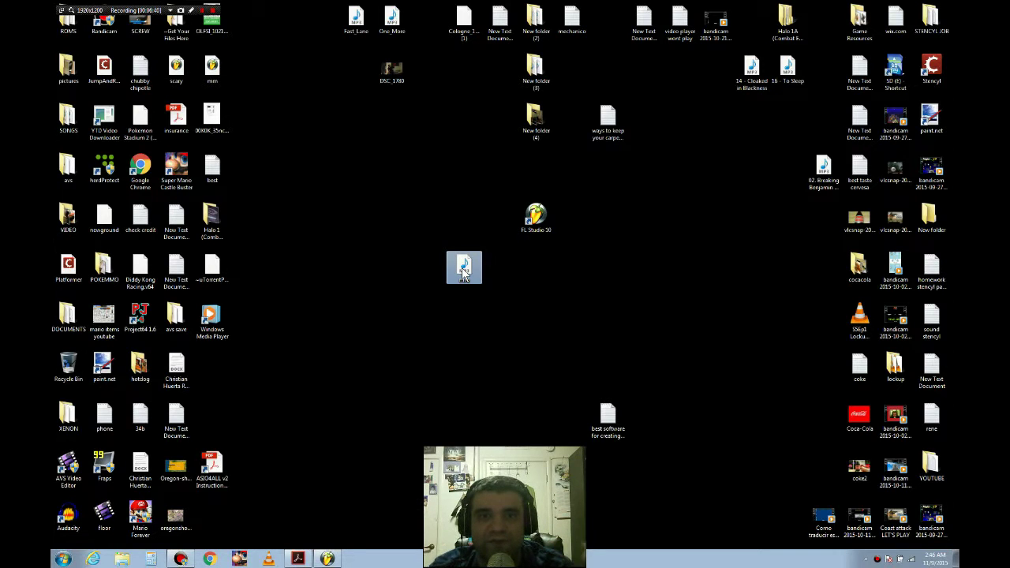
pyautogui.doubleClick(464, 269)
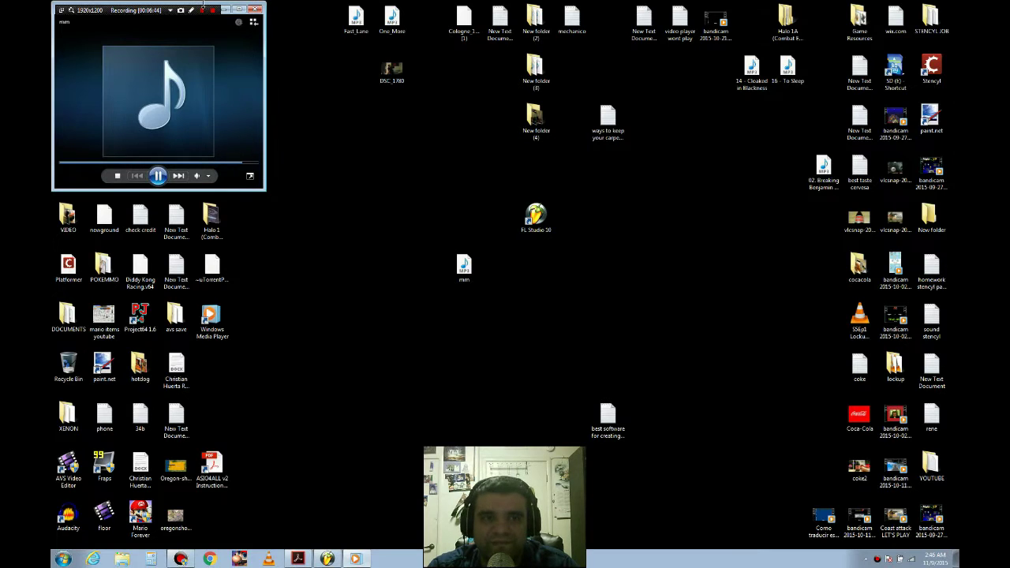
pyautogui.click(258, 10)
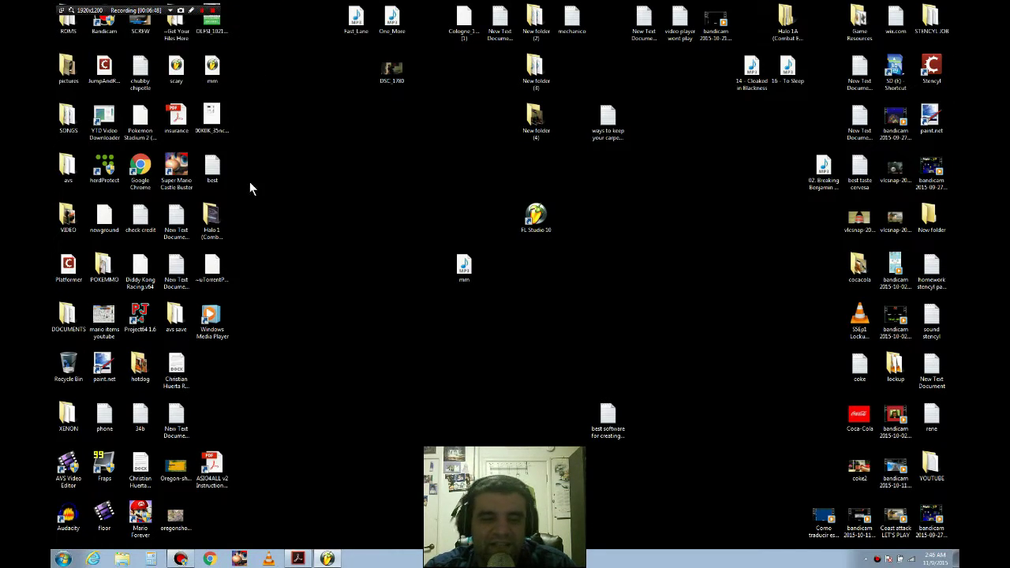
pyautogui.click(328, 560)
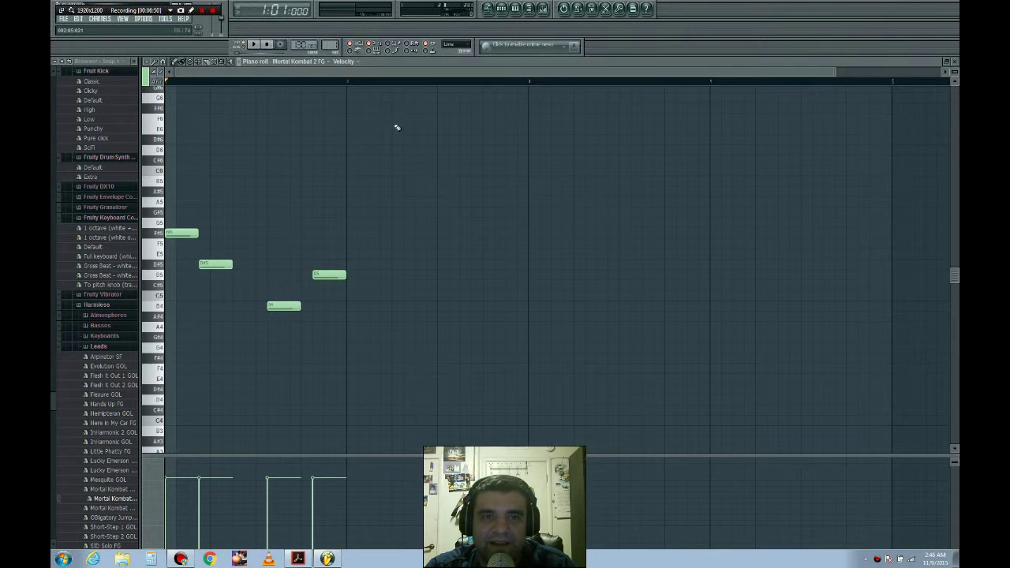
pyautogui.click(259, 45)
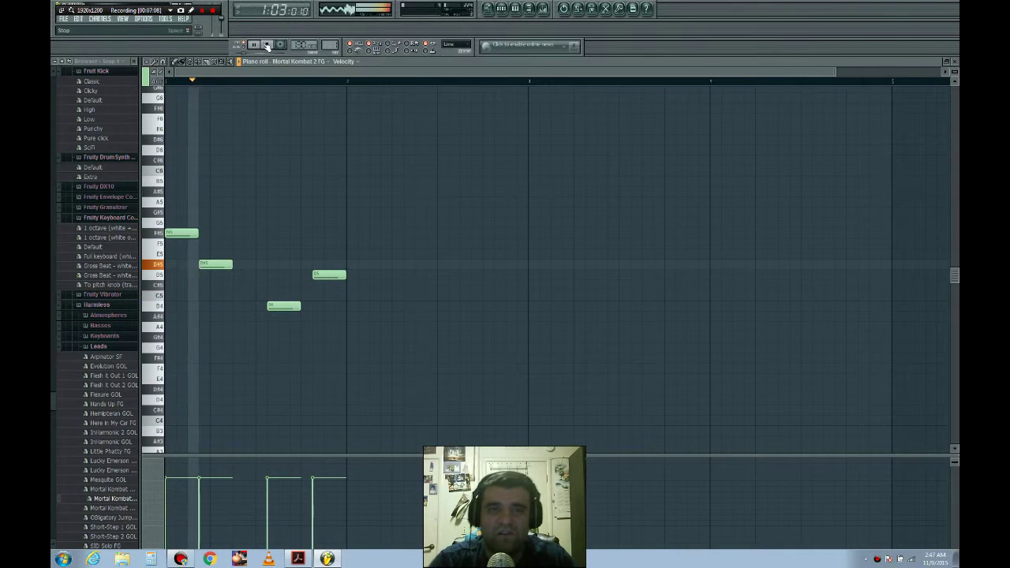
pyautogui.click(267, 45)
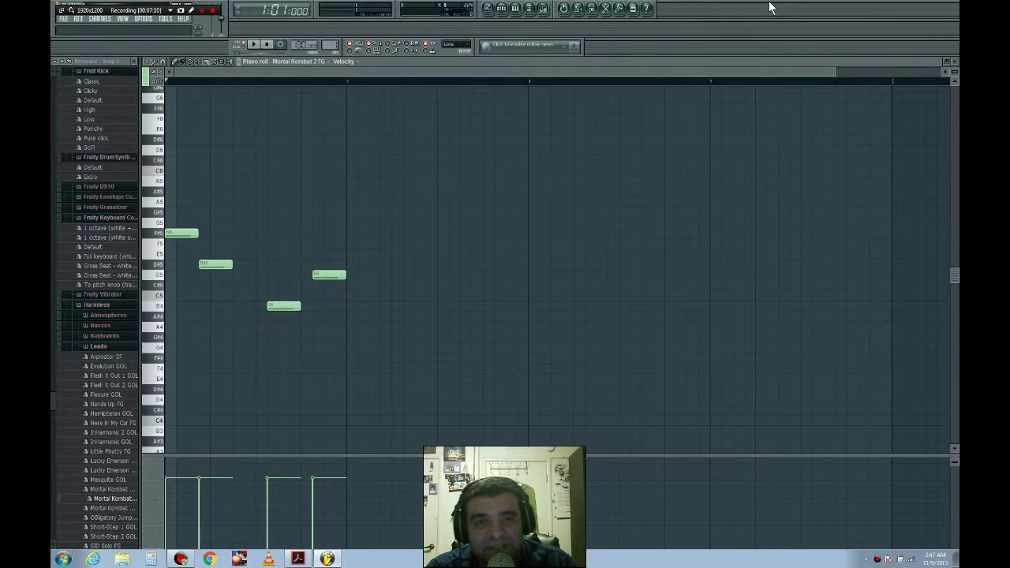